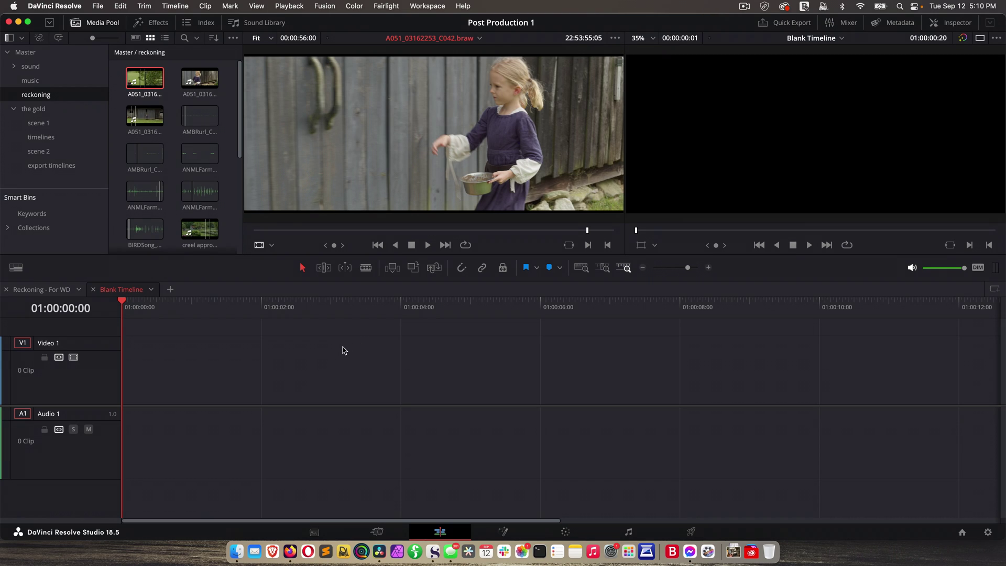
Drop clip A051_03162253_C042 onto the Blank Timeline and select its video and audio parts
left_click_drag(201, 78, 157, 385)
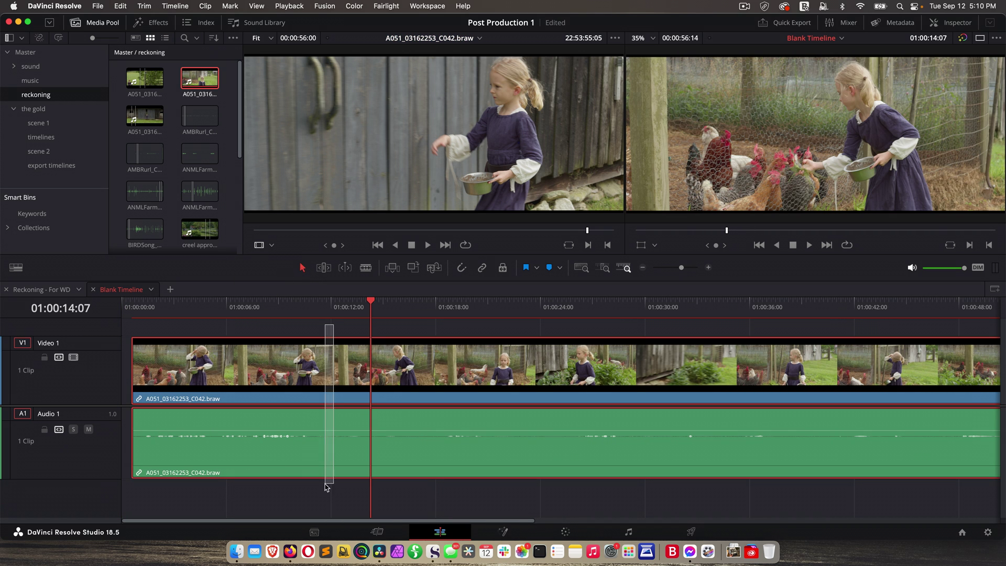
mouse_move(318, 398)
left_mouse_down()
mouse_move(353, 396)
mouse_move(316, 392)
left_mouse_up()
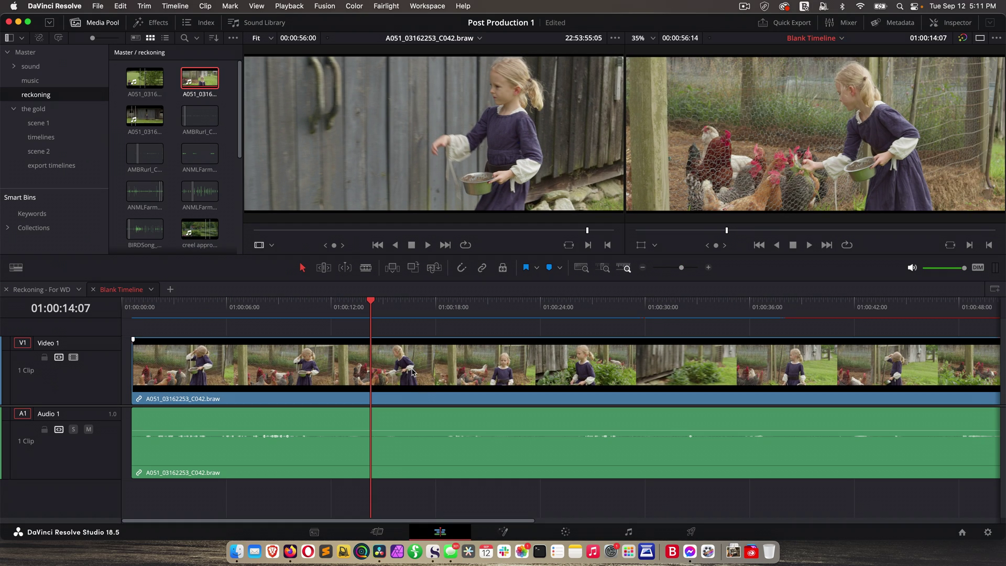
left_click(413, 372)
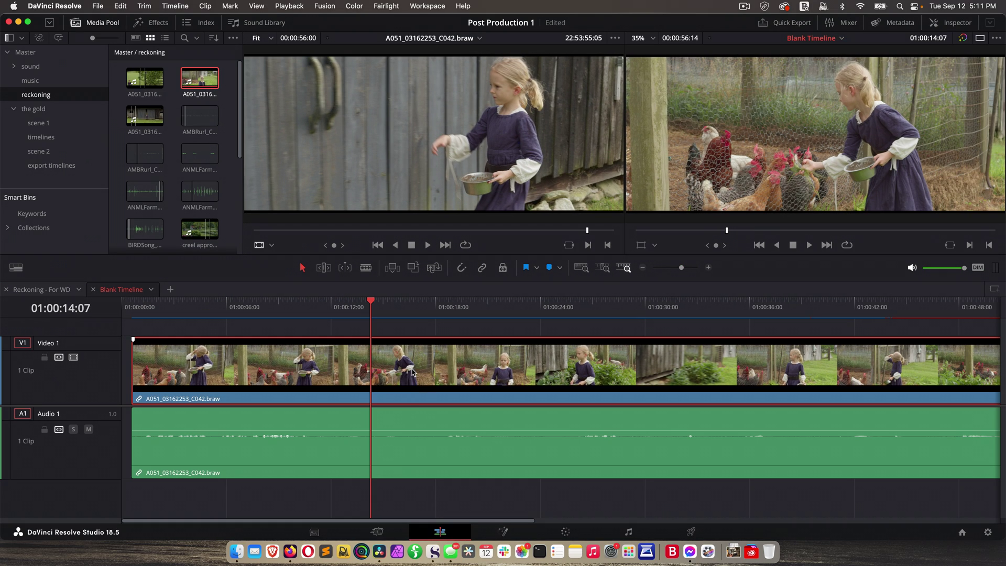
left_click(407, 419)
left_click(416, 388)
left_click(412, 415)
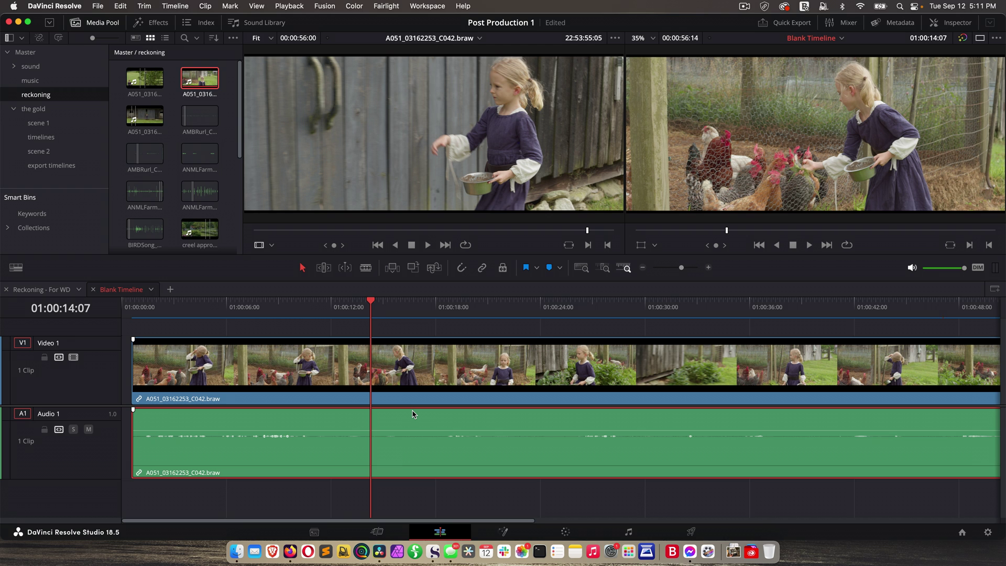
Move the playhead to about 17 seconds, try the Blade and Selection tools, and deselect
left_click_drag(371, 307, 424, 312)
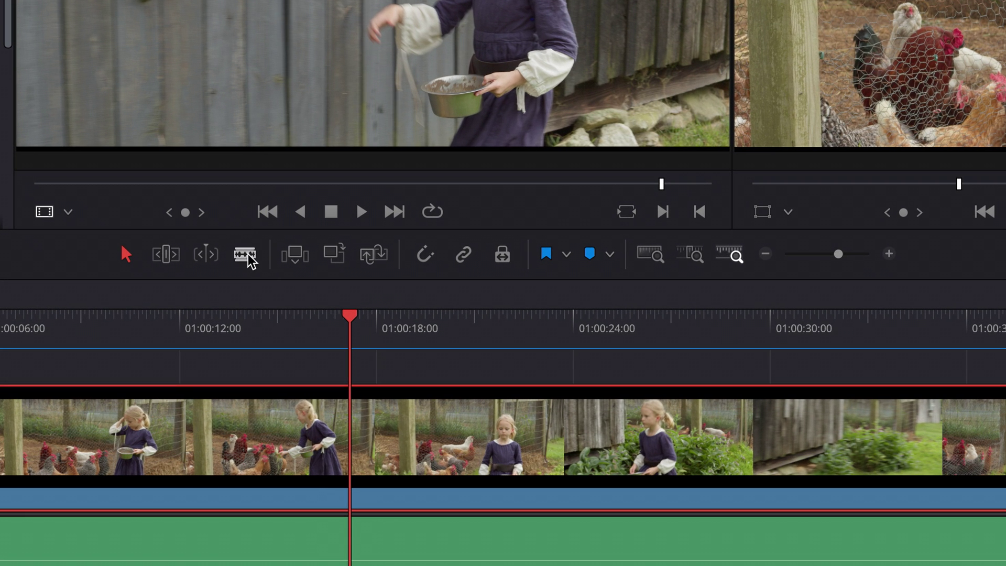
left_click(264, 257)
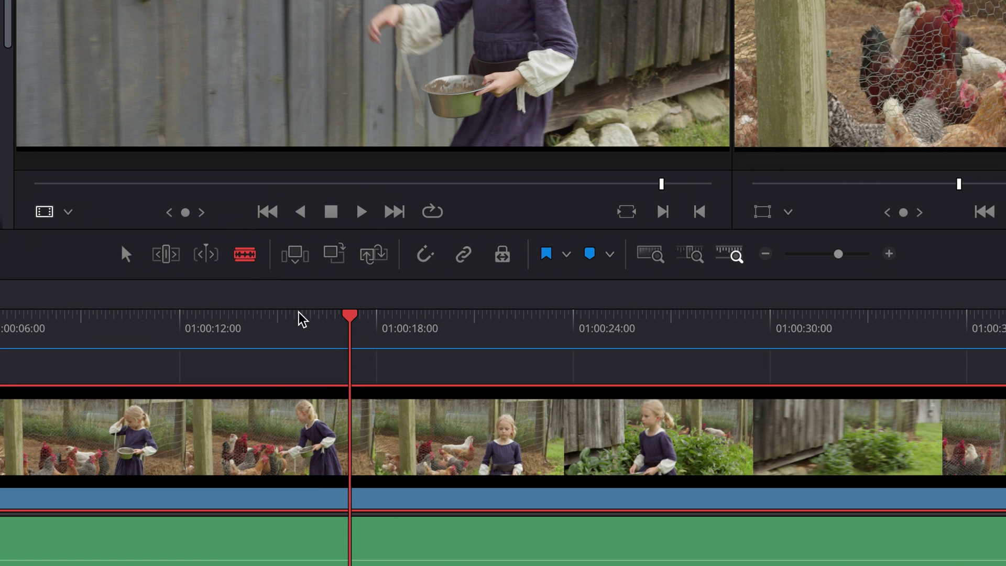
left_click(126, 255)
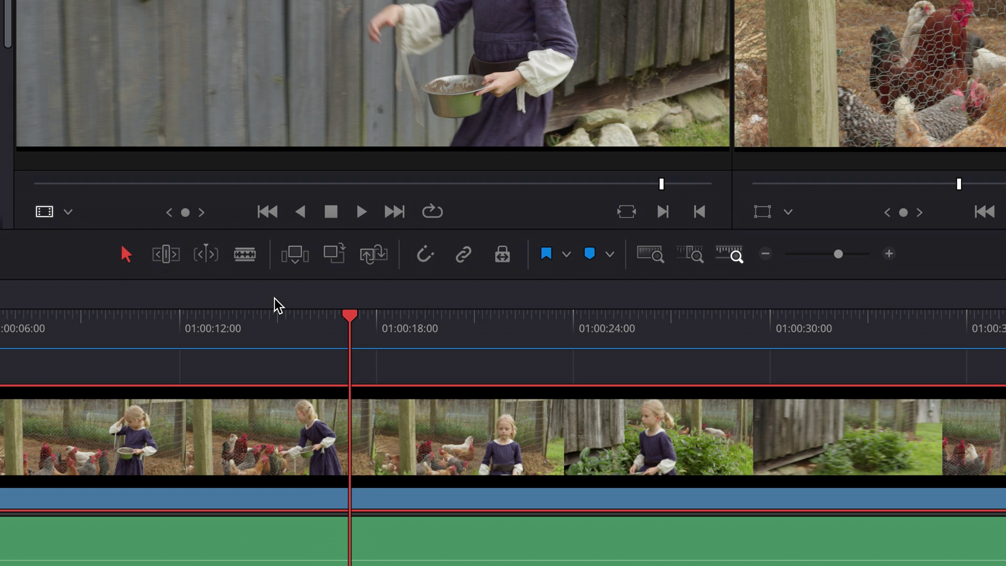
left_click(440, 371)
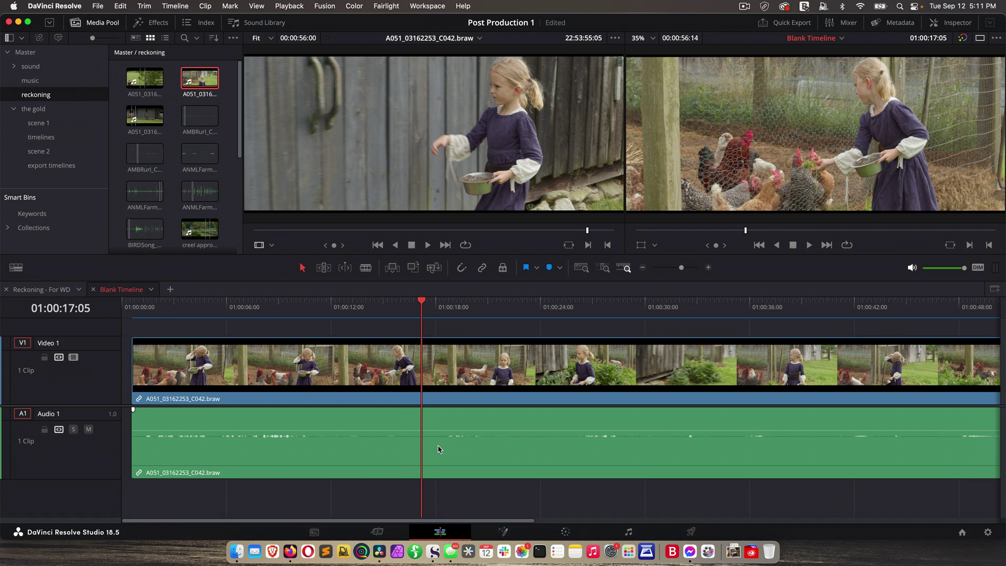
Cut C042 at 17 seconds, ripple-delete the first part, and load C045 as the source clip
key("super+b")
left_click(460, 311)
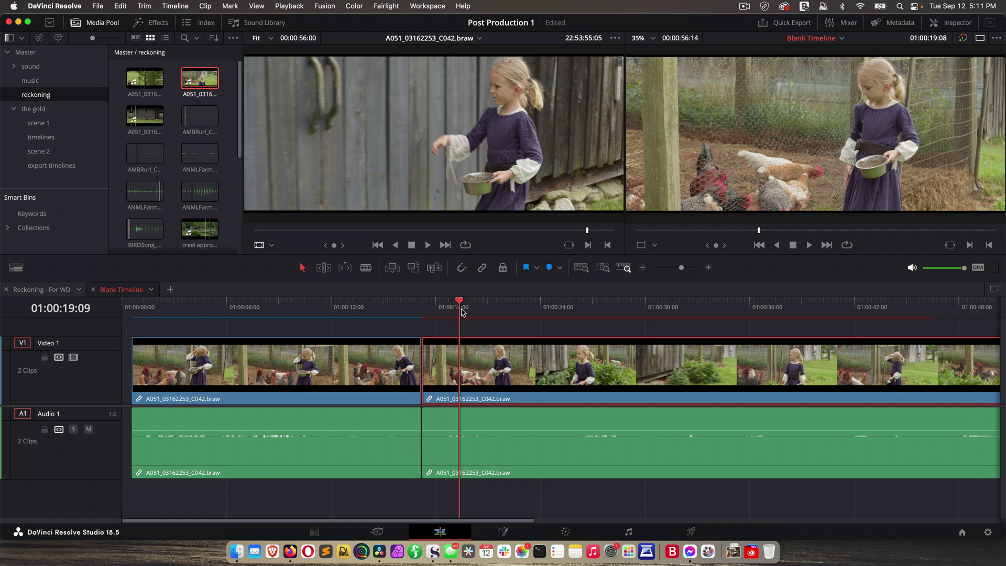
left_click(415, 427)
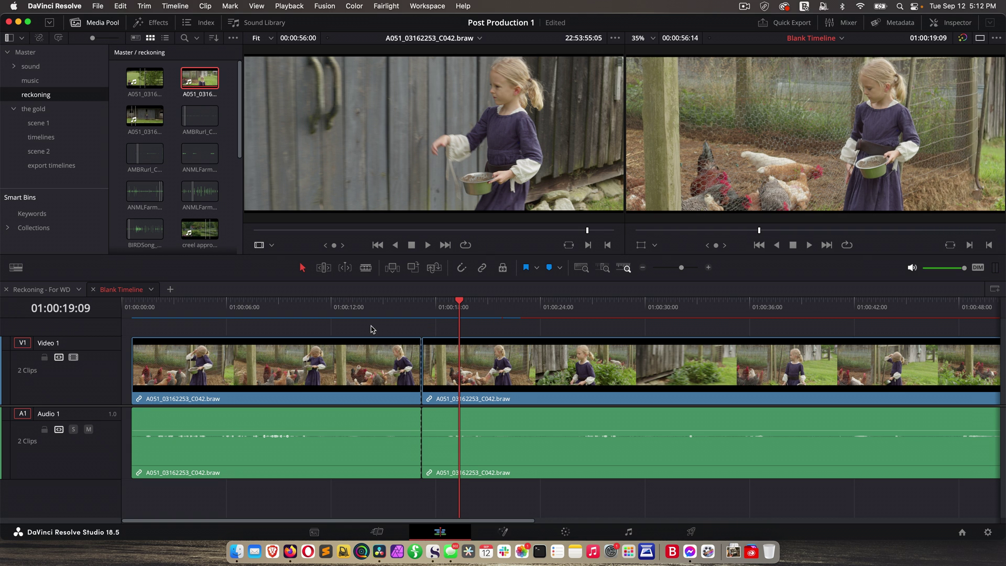
key("shift+BackSpace")
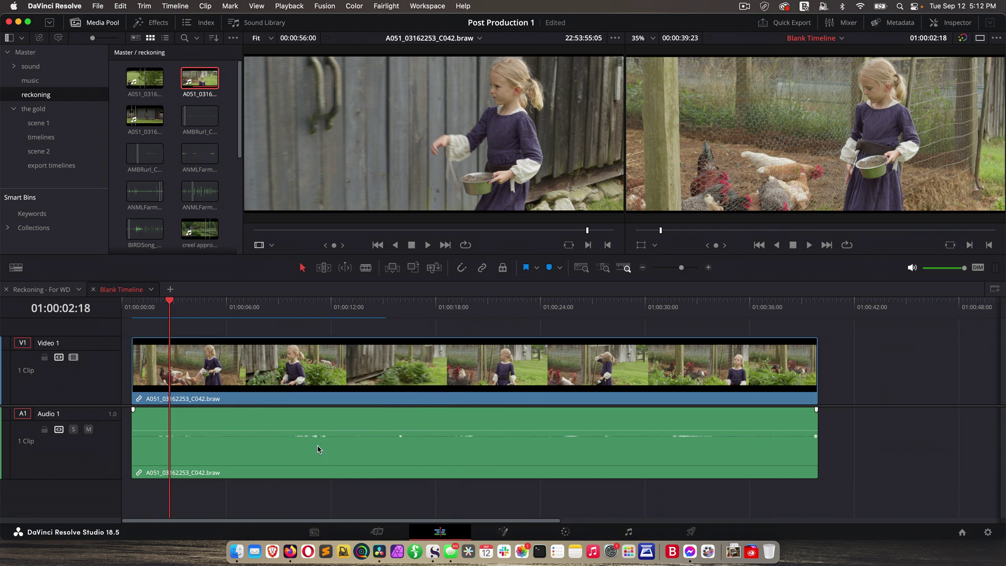
left_click_drag(188, 321, 212, 322)
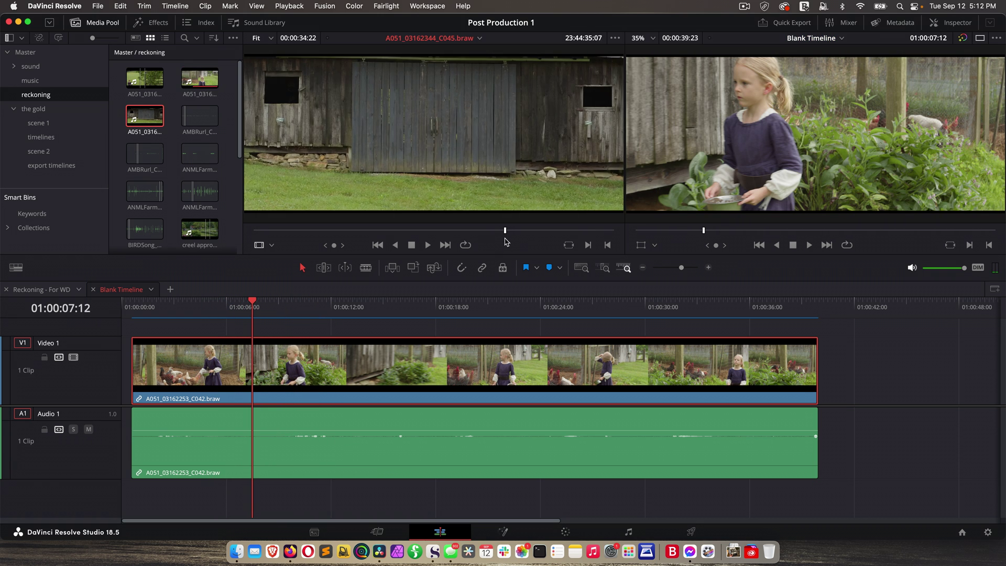
left_click_drag(505, 240, 504, 245)
key("space")
key("space")
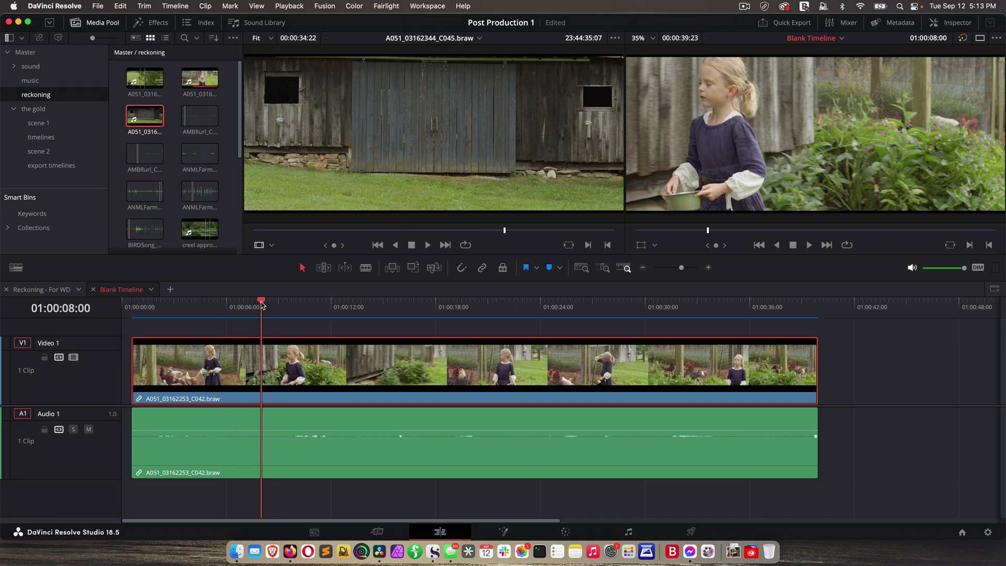
left_click_drag(374, 125, 978, 75)
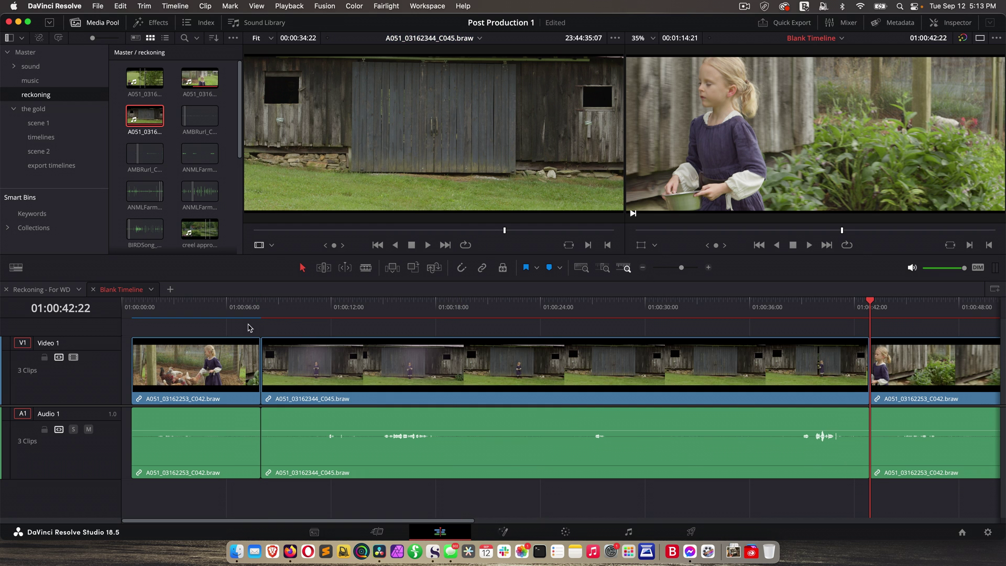
left_click_drag(233, 314, 684, 352)
key("super+backslash")
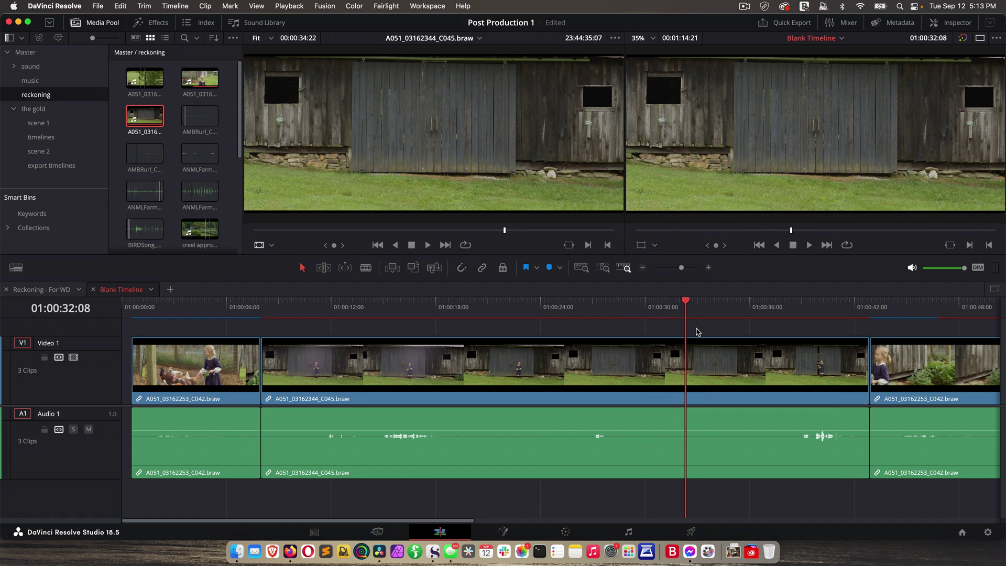
left_click(602, 465)
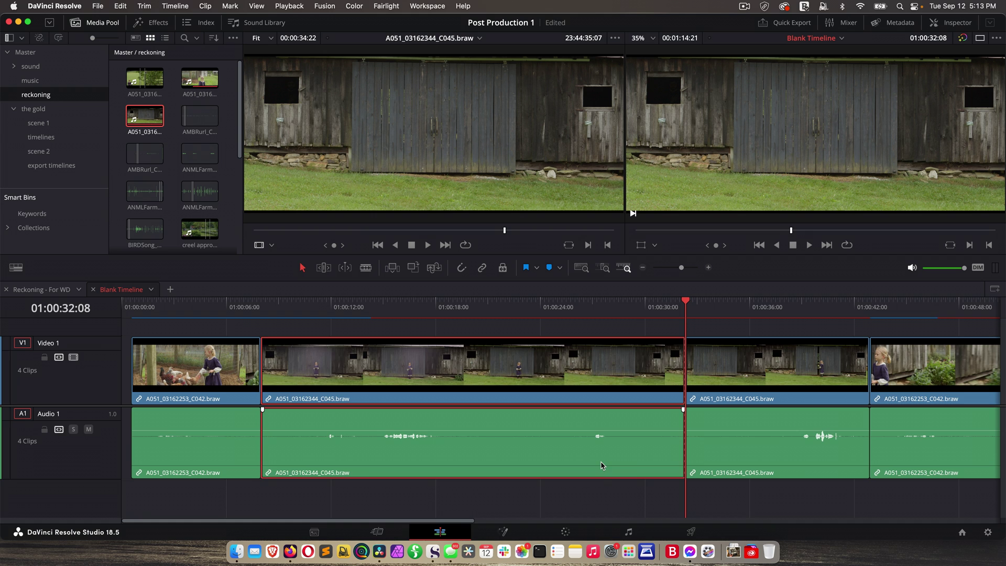
key("shift+BackSpace")
key("super+z")
key("super+z")
key("super+z")
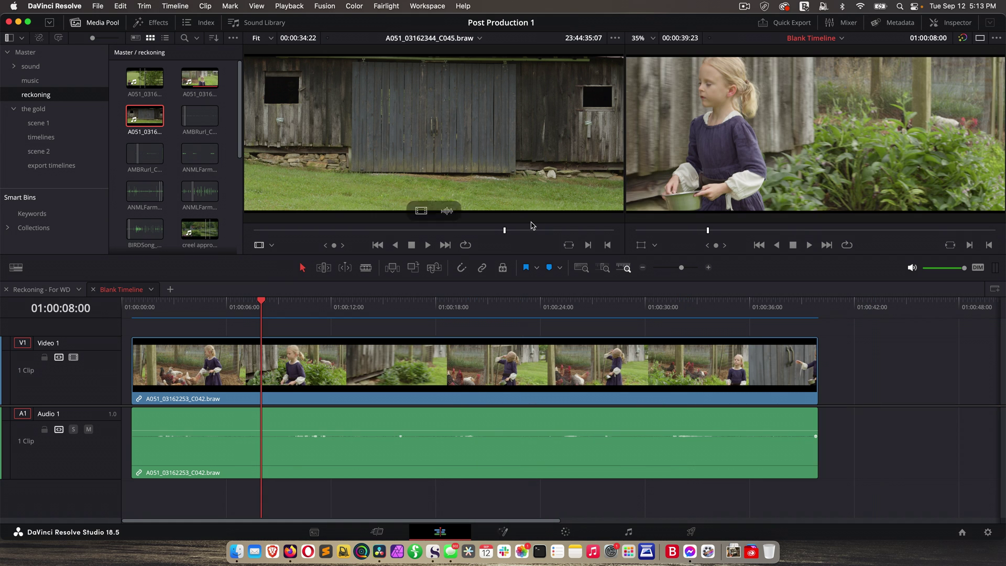
Mark In and Out points on C045 around the girl walking by the barn doors
left_click(504, 231)
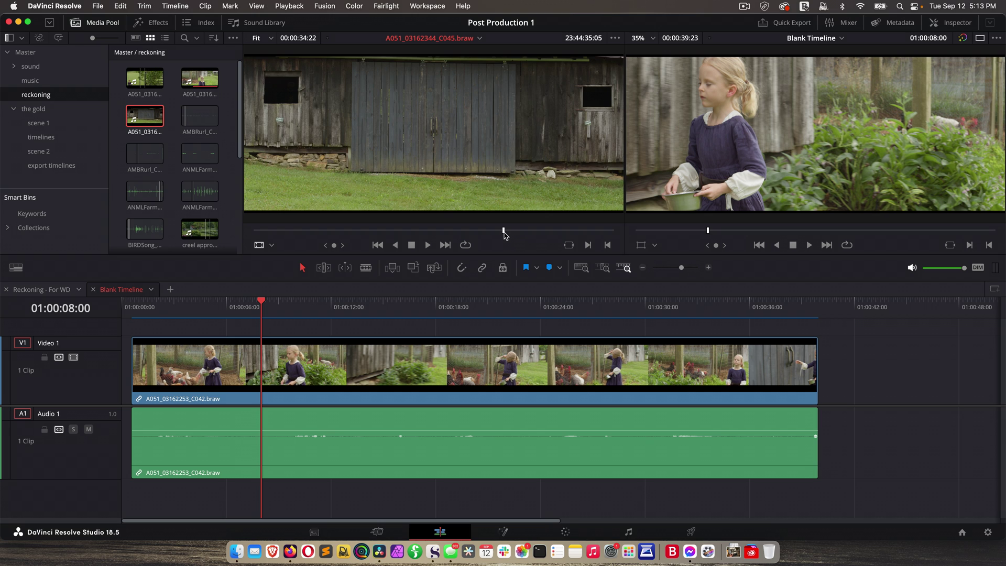
left_click_drag(499, 231, 505, 232)
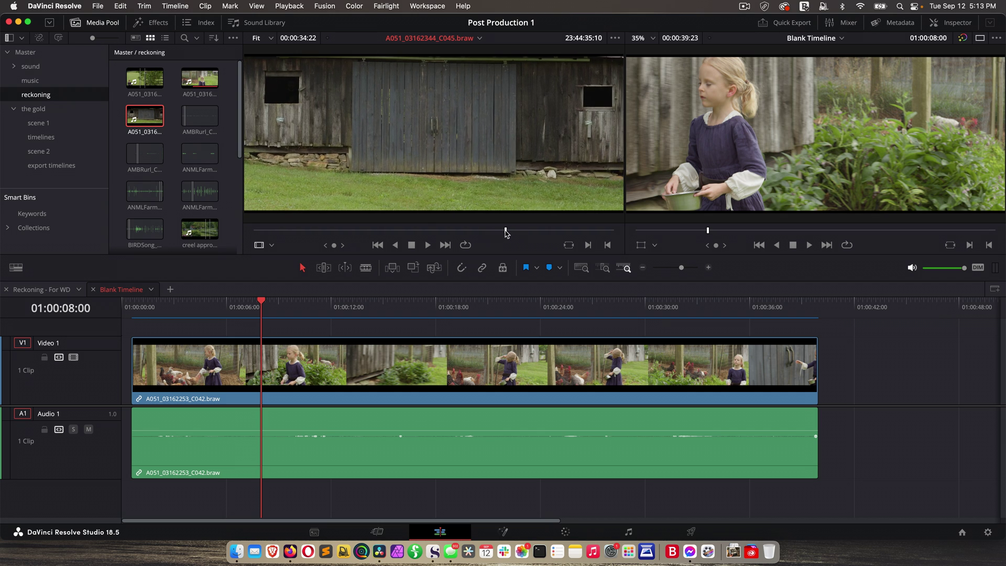
key("i")
left_click(535, 231)
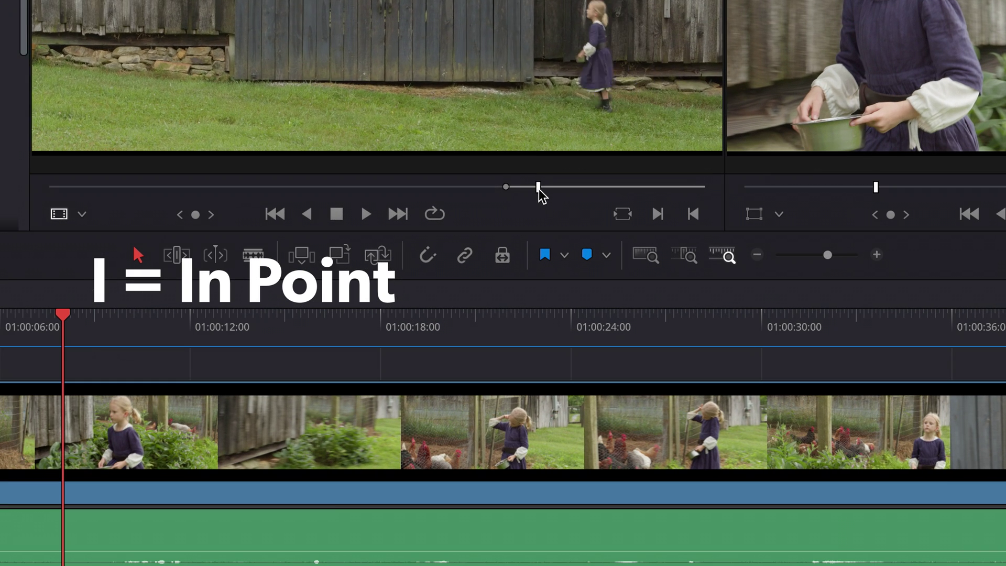
left_click_drag(565, 192, 586, 193)
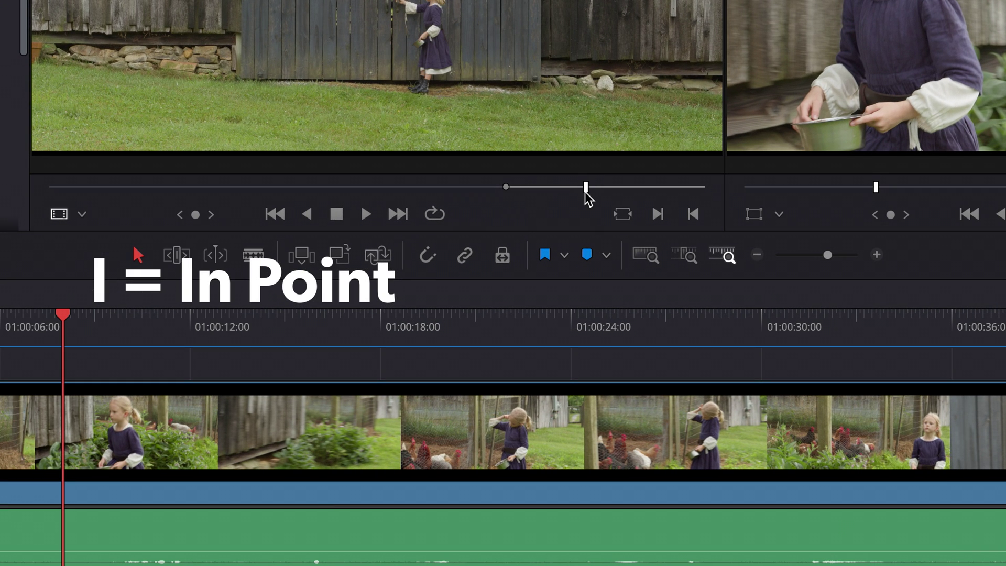
key("o")
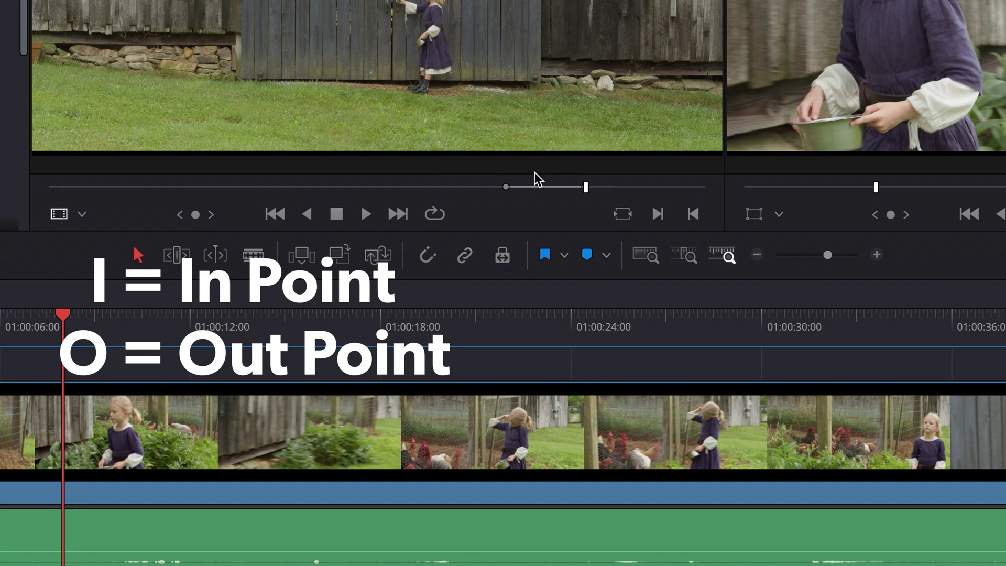
Drag the marked C045 range toward the timeline viewer to edit it in
mouse_move(580, 171)
mouse_move(503, 123)
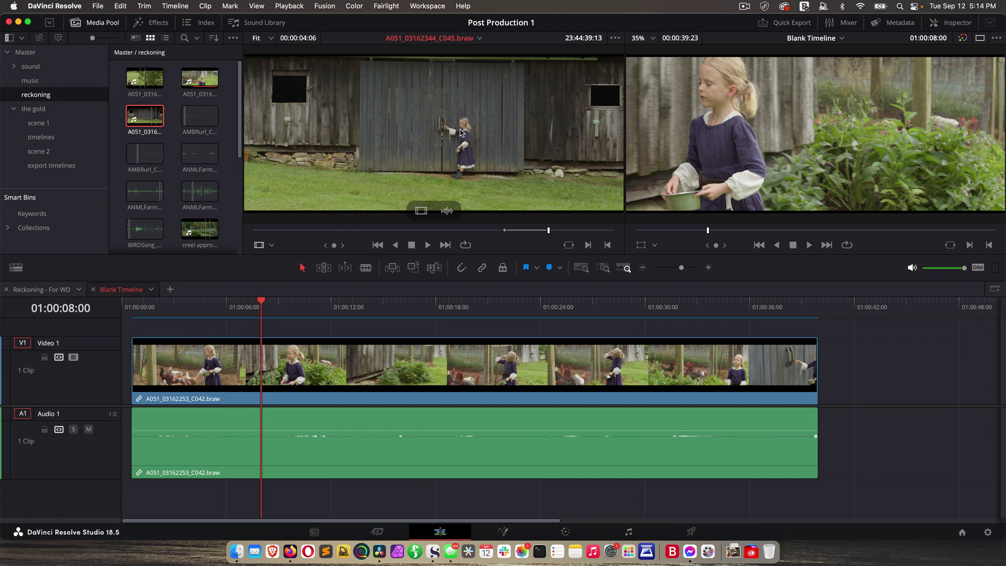
left_click_drag(450, 136, 971, 73)
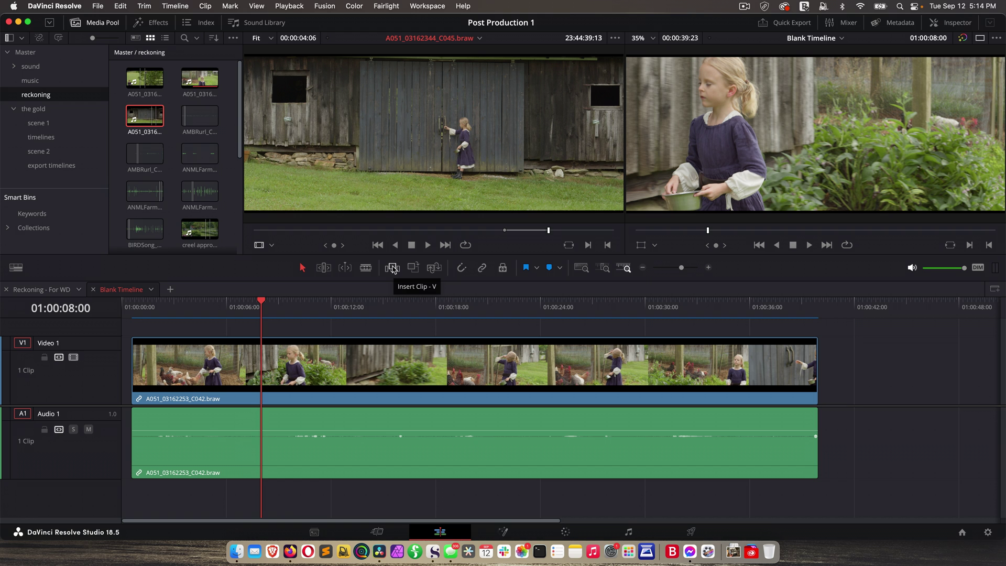
left_click(393, 268)
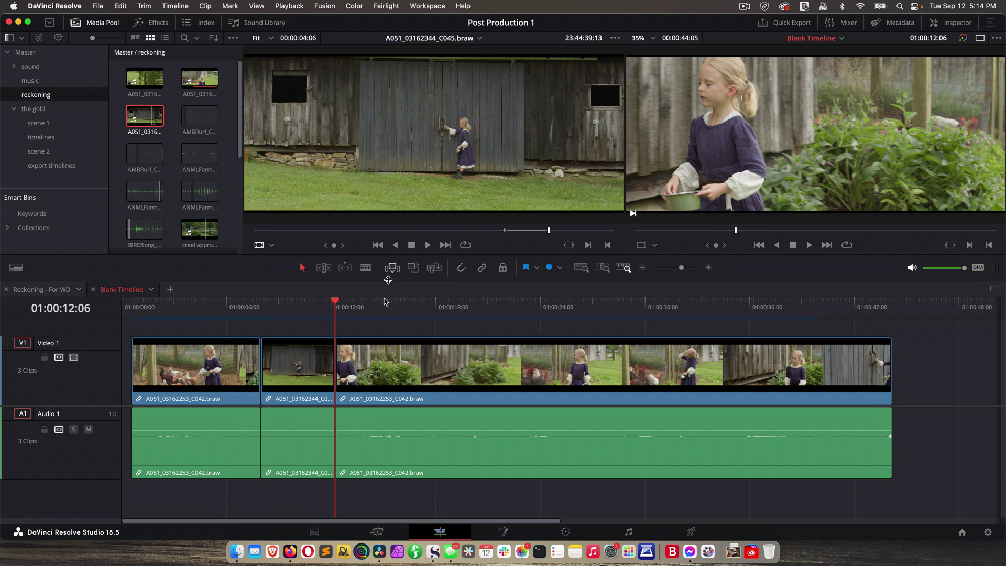
left_click(228, 312)
key("space")
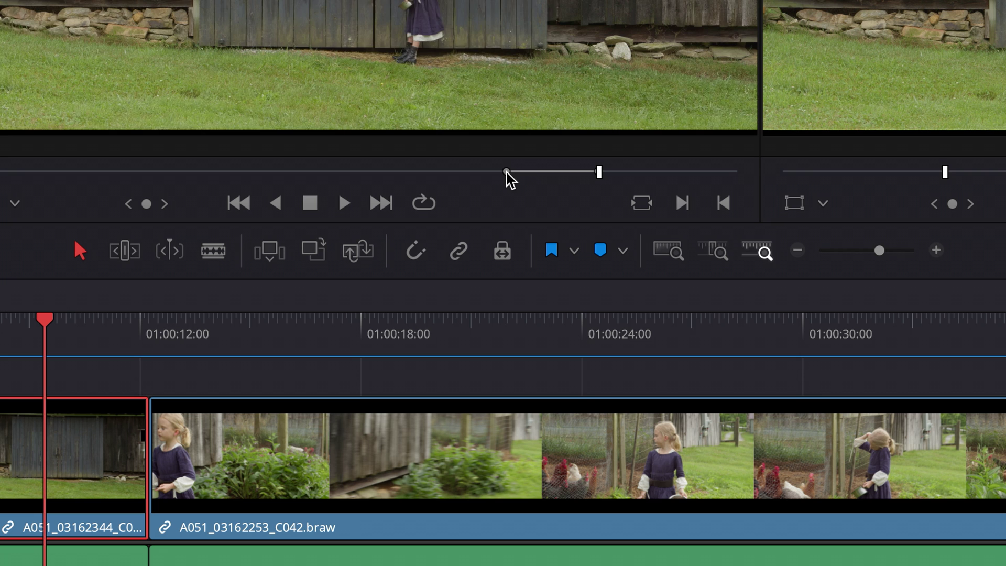
mouse_move(507, 173)
left_mouse_down()
mouse_move(478, 175)
mouse_move(545, 174)
mouse_move(514, 173)
left_mouse_up()
mouse_move(647, 144)
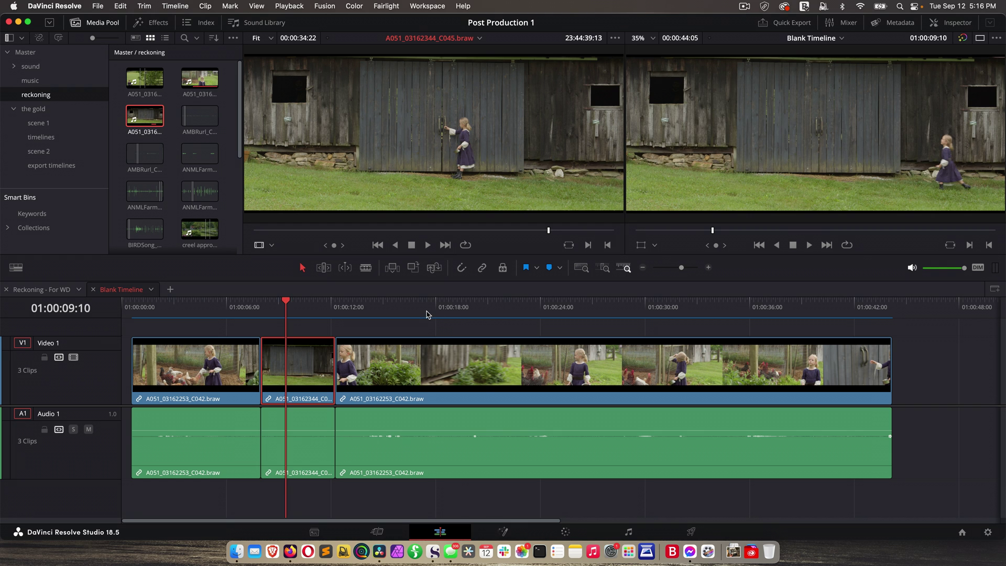
left_click_drag(497, 312, 645, 309)
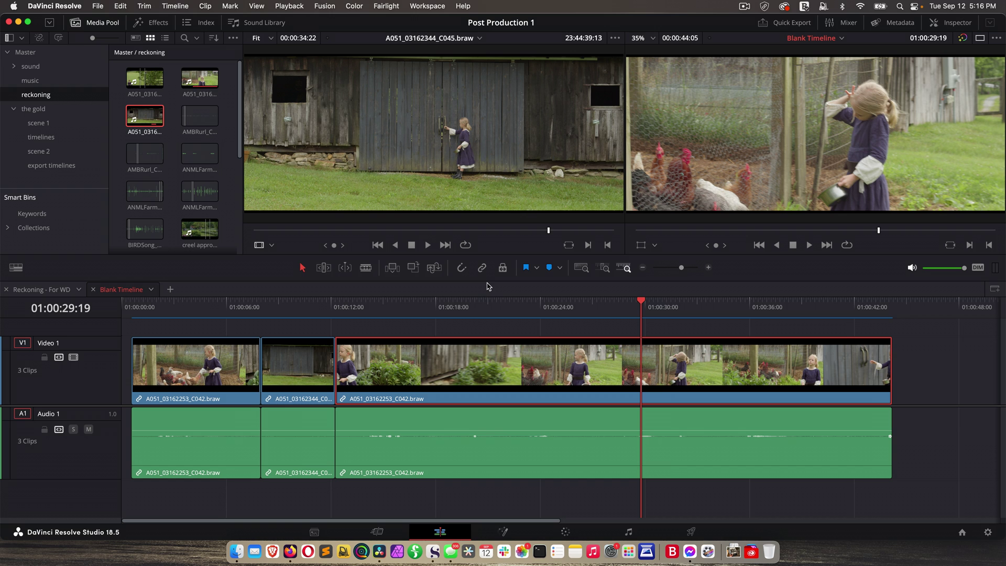
Ripple-delete the barn clip and use Delete Through Edit to rejoin C042's video and audio
left_click(289, 489)
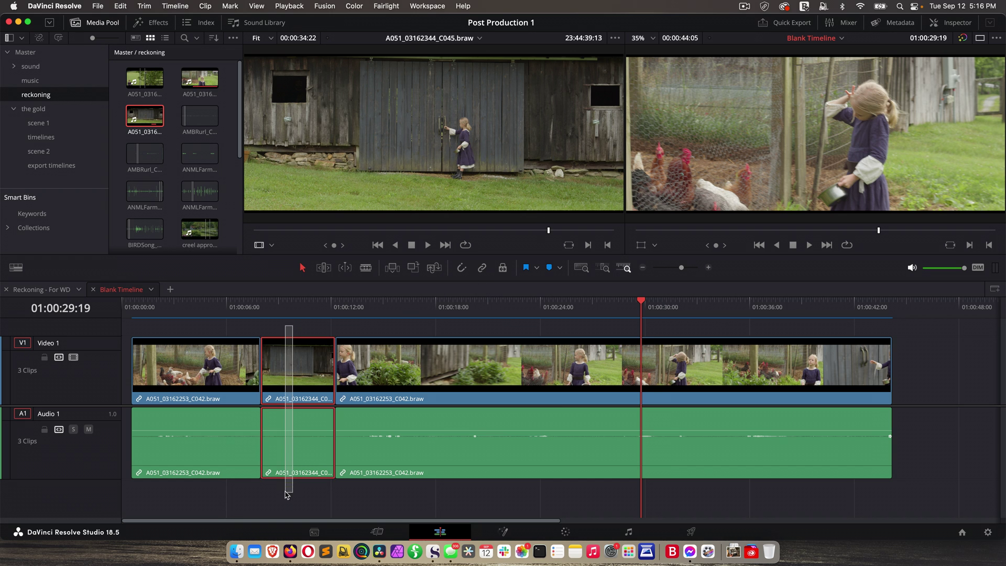
key("BackSpace")
right_click(261, 367)
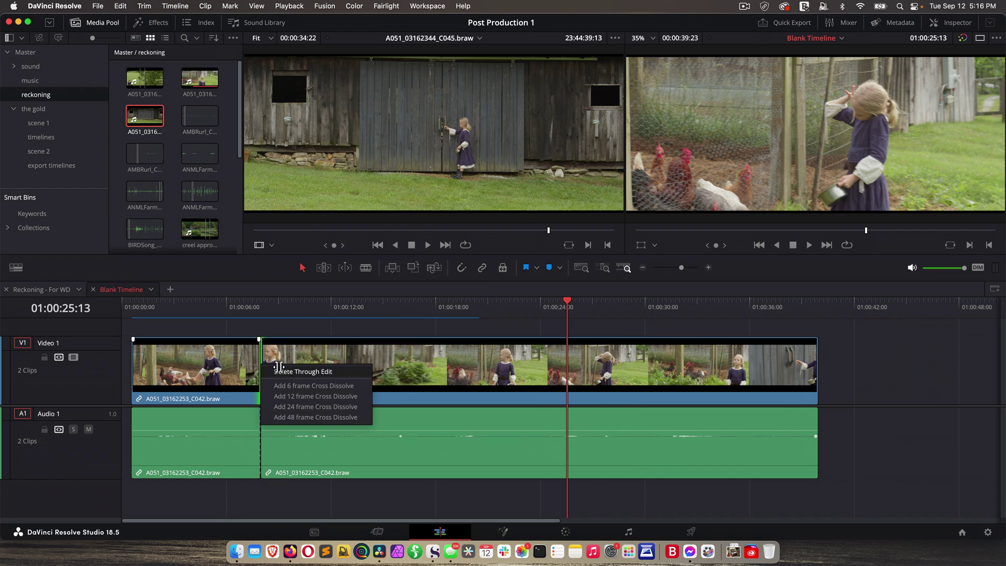
left_click(272, 371)
right_click(260, 415)
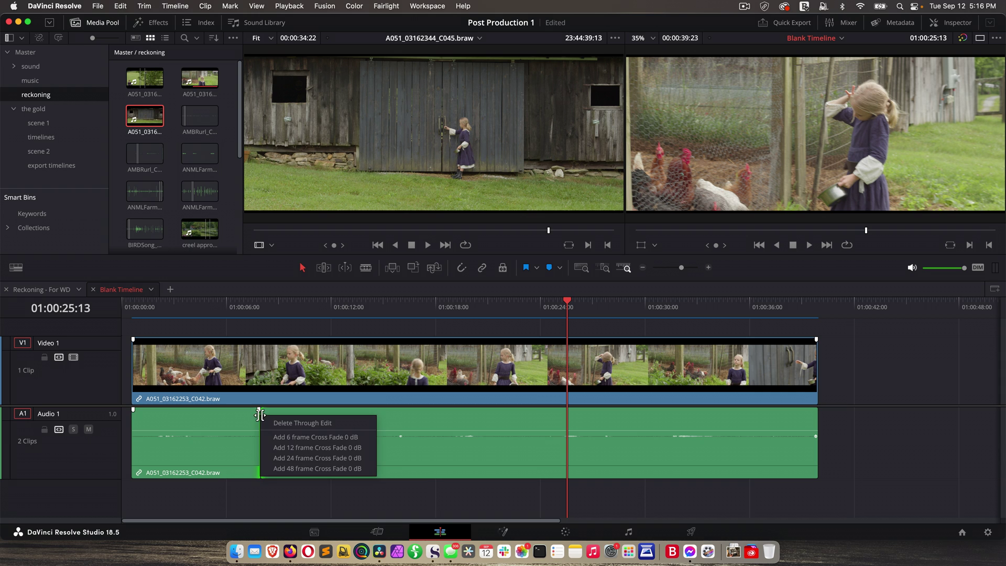
left_click(273, 420)
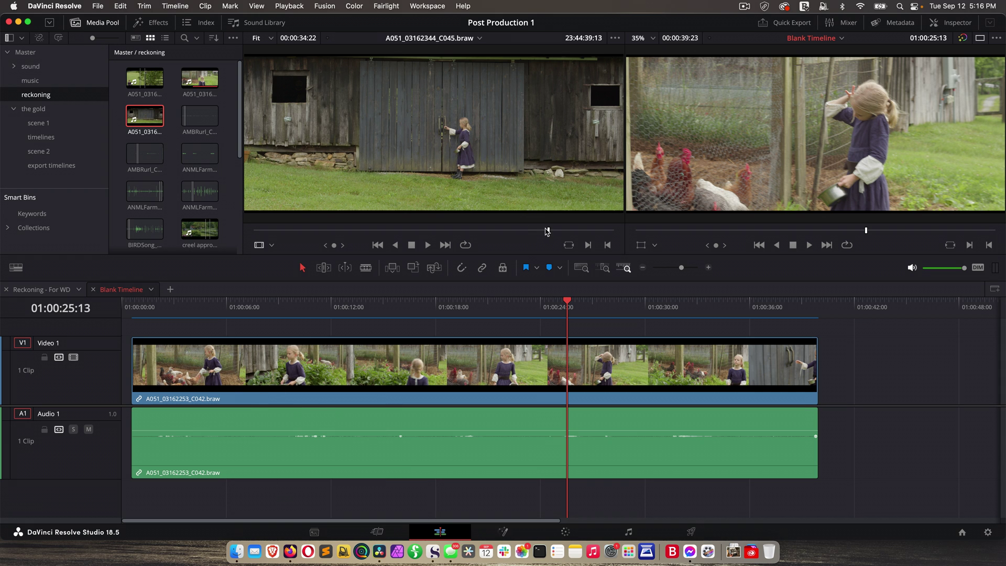
Mark source In and Out points on the barn clip and a timeline In at 01:00:05:11
mouse_move(547, 231)
left_mouse_down()
mouse_move(499, 231)
mouse_move(537, 230)
left_mouse_up()
key("i")
key("o")
left_click(175, 303)
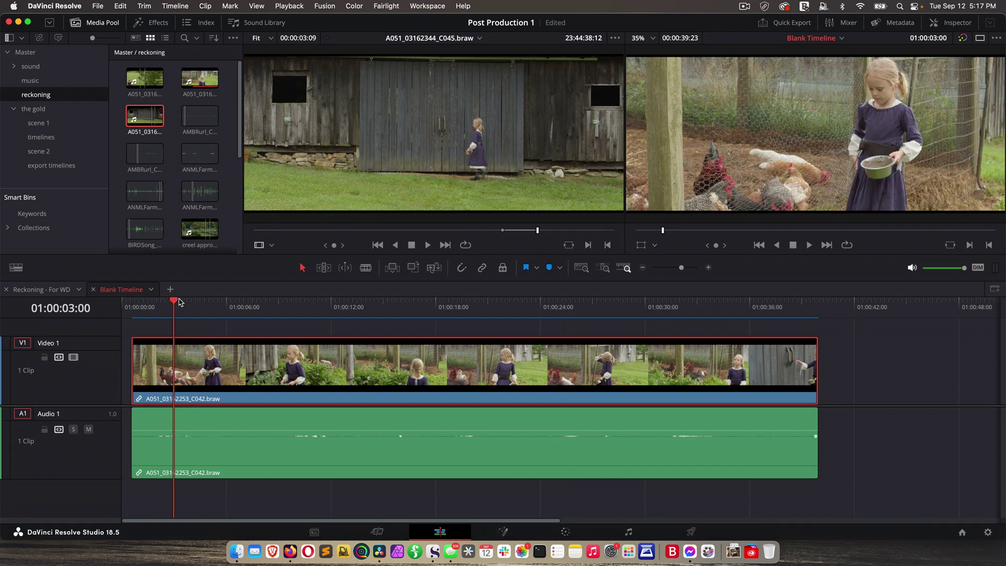
left_click_drag(179, 303, 217, 302)
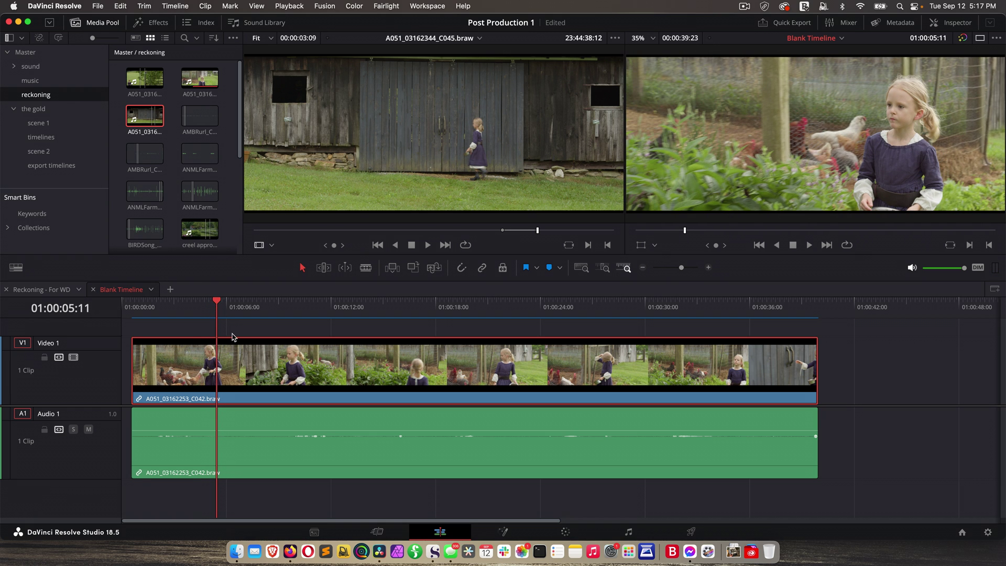
key("i")
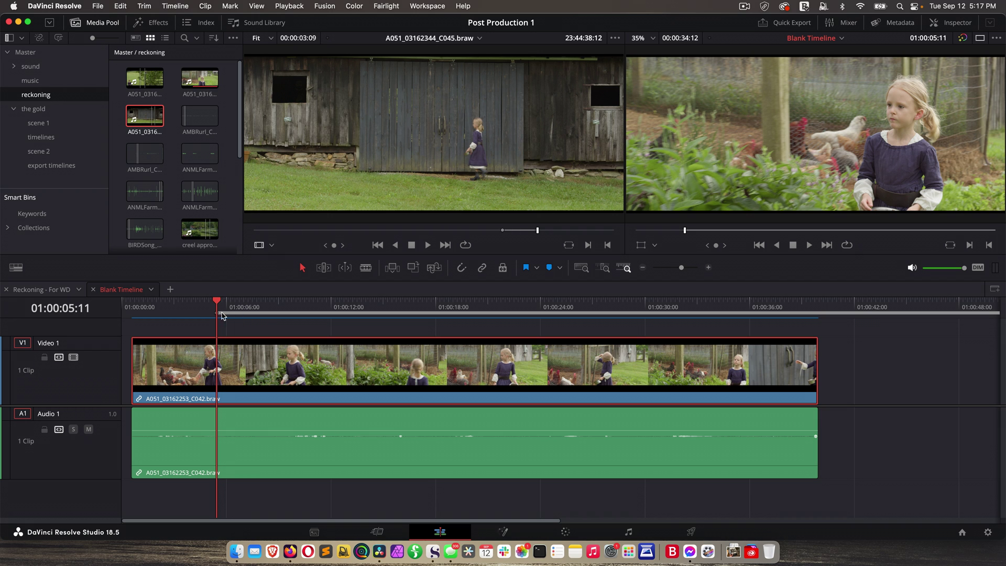
Insert the marked barn section with F9, then undo the insert
left_click_drag(219, 306, 364, 307)
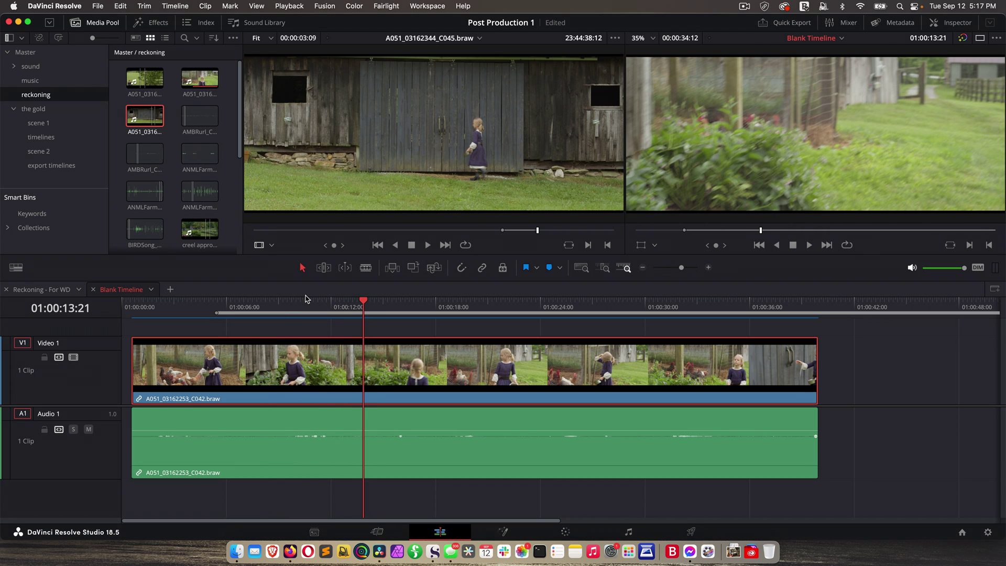
key("F9")
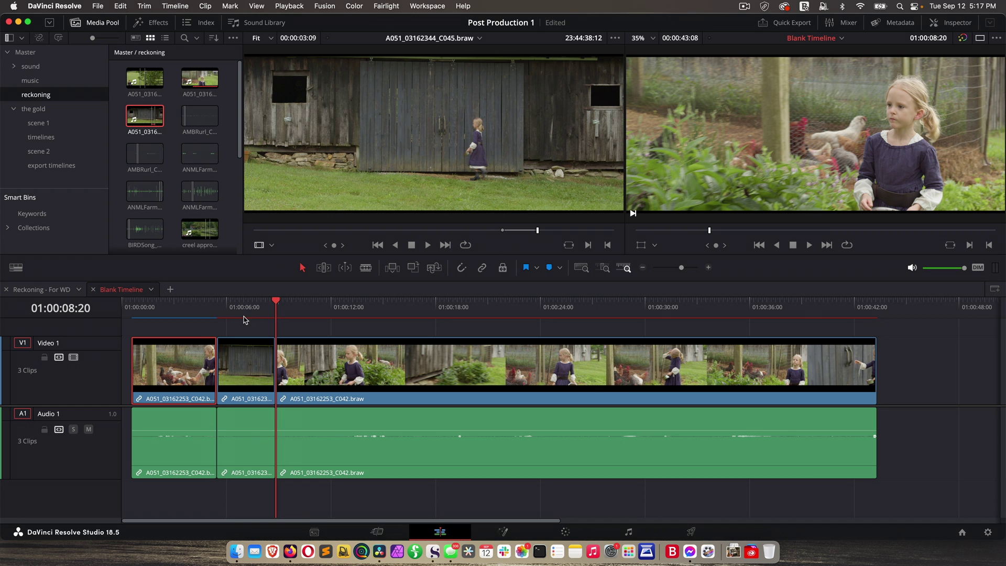
key("super+z")
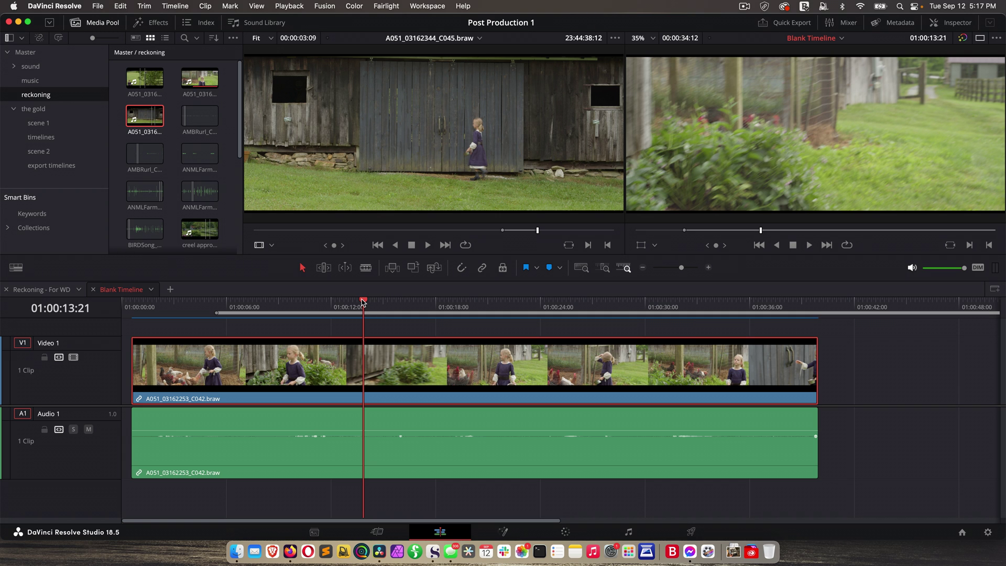
key("alt+x")
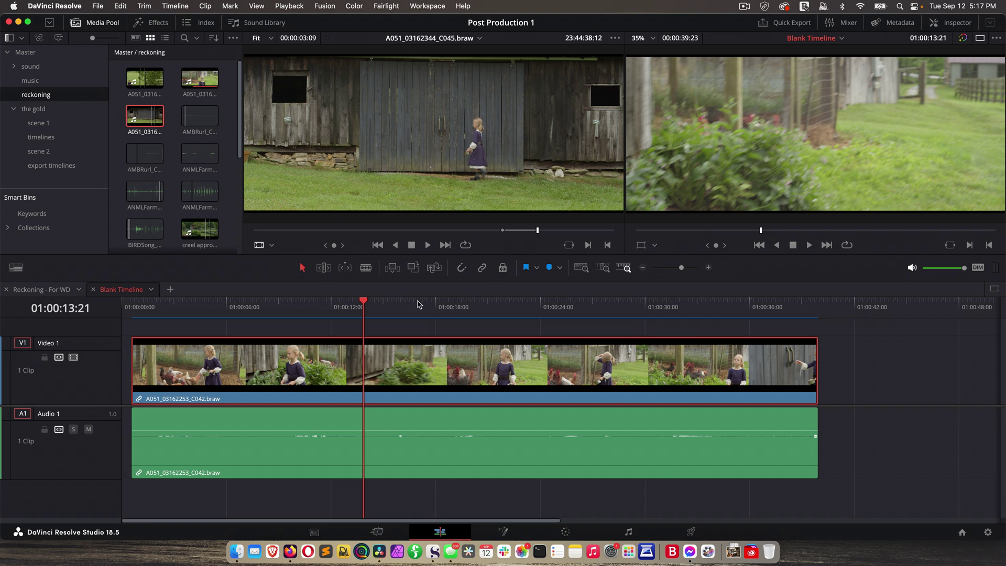
left_click(361, 303)
left_click(486, 178)
key("alt+x")
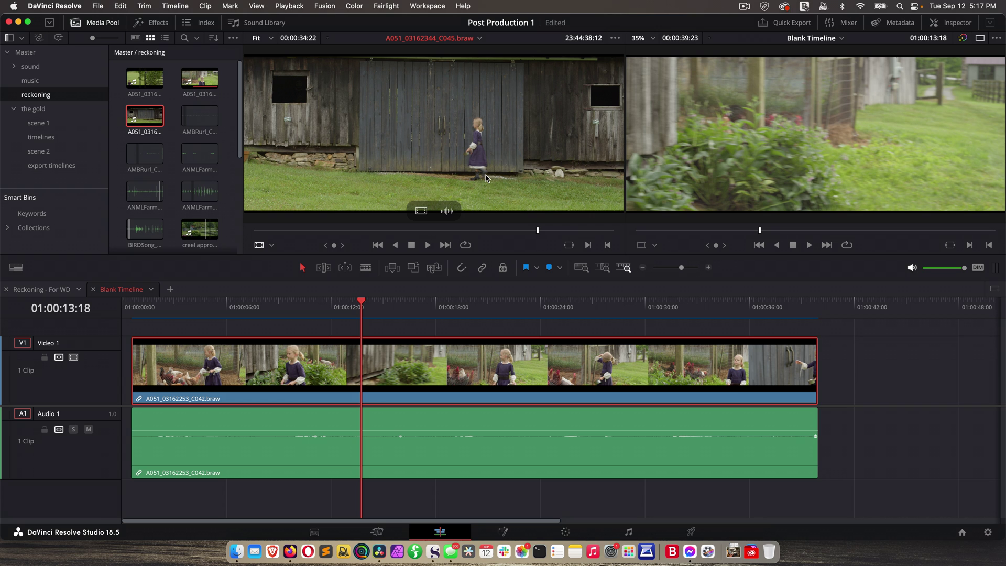
left_click(364, 308)
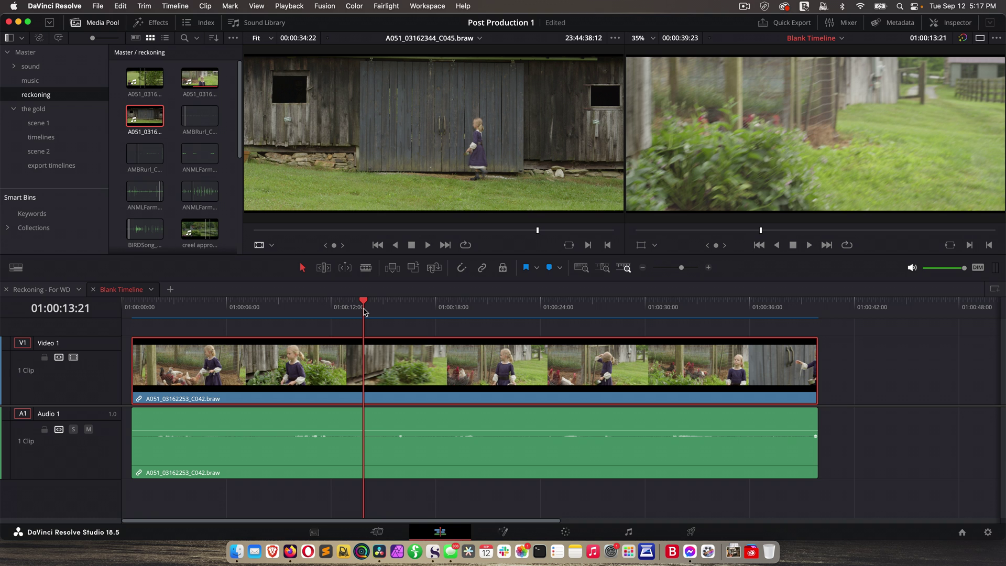
key("i")
left_click_drag(365, 310, 569, 305)
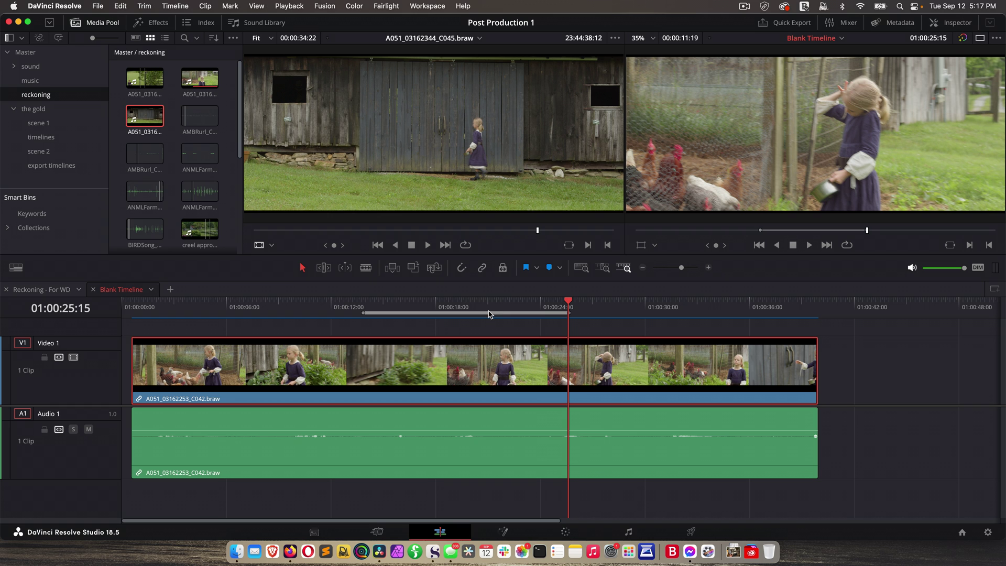
mouse_move(497, 231)
left_mouse_down()
mouse_move(370, 232)
mouse_move(484, 232)
left_mouse_up()
key("i")
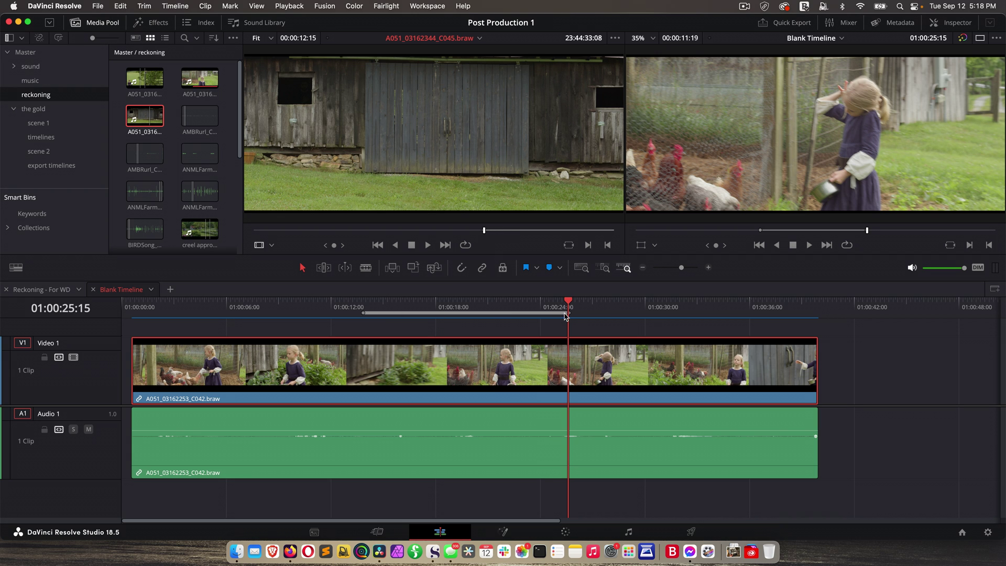
mouse_move(491, 136)
key("F9")
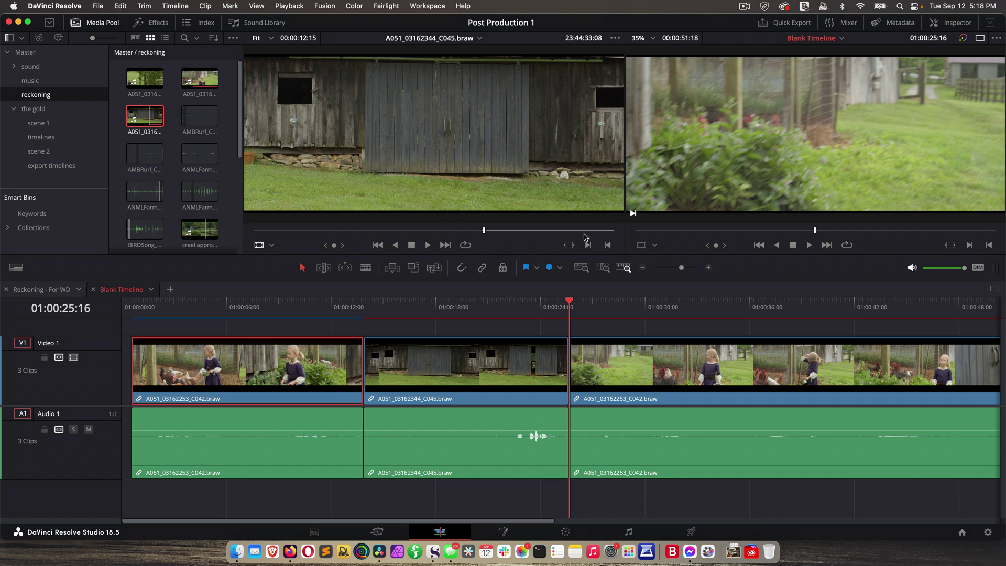
key("super+z")
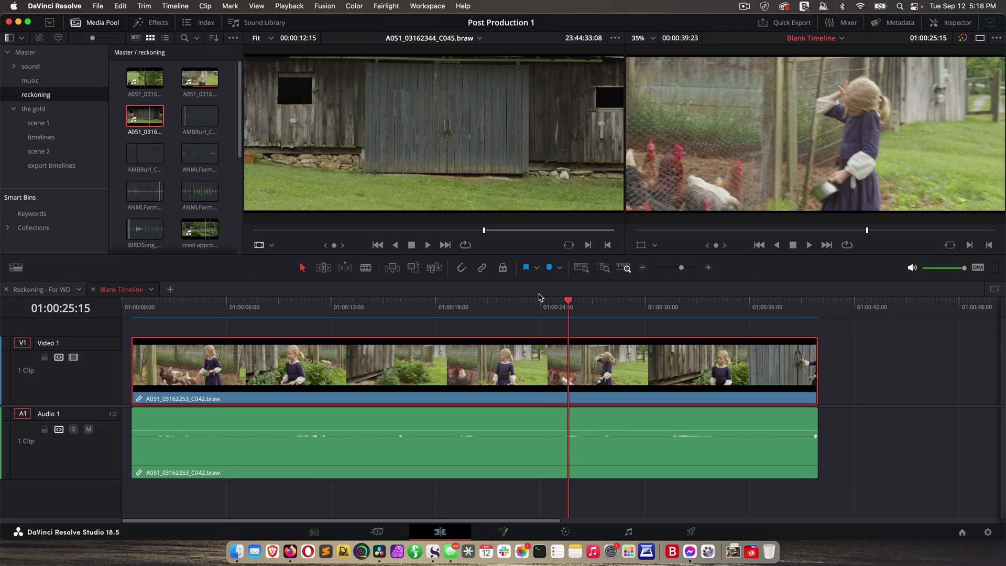
Try provisional In and Out points on the barn clip by scrubbing back and forth
left_click_drag(483, 230, 507, 233)
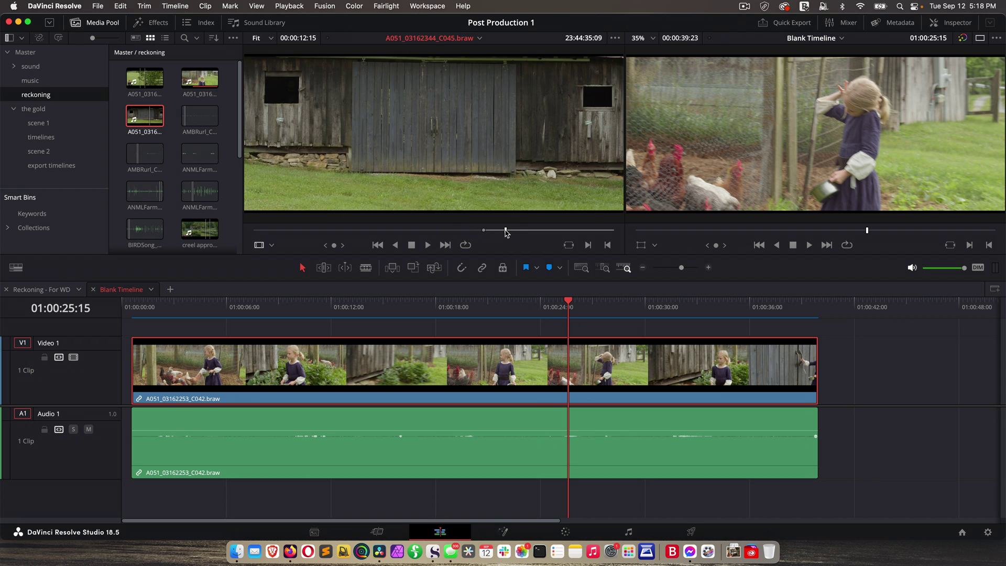
key("i")
mouse_move(506, 232)
left_mouse_down()
mouse_move(449, 232)
mouse_move(550, 232)
mouse_move(504, 232)
left_mouse_up()
key("i")
key("o")
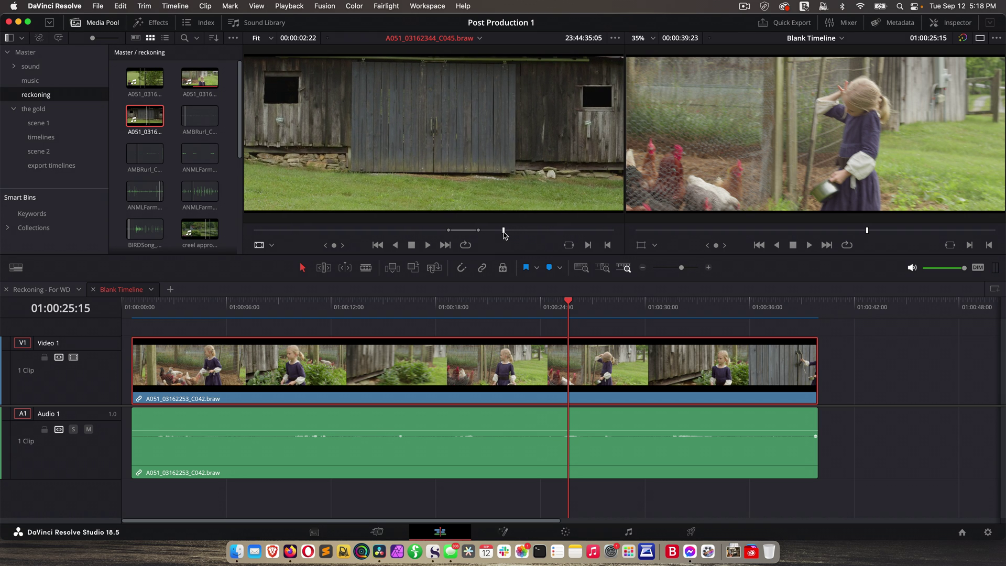
Mark a 00:00:03:07 range of the girl crossing and park the timeline playhead near 01:00:06
key("i")
key("space")
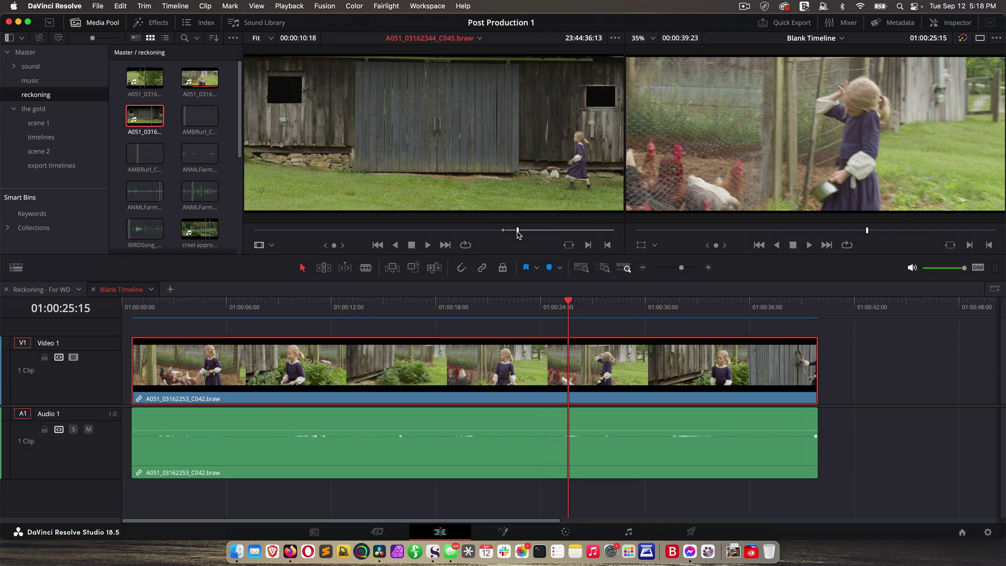
key("space")
key("o")
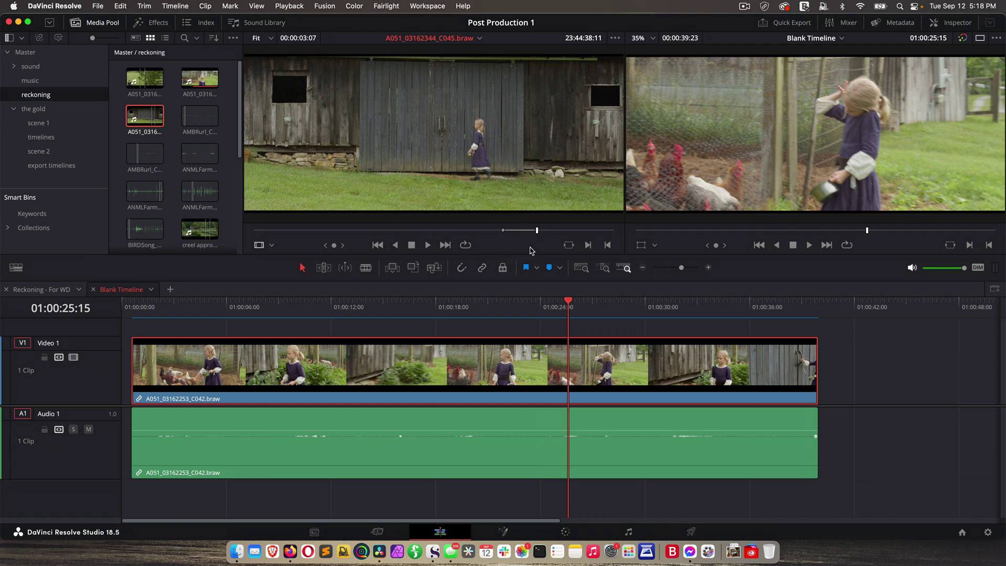
left_click_drag(571, 304, 239, 303)
left_click_drag(443, 138, 507, 112)
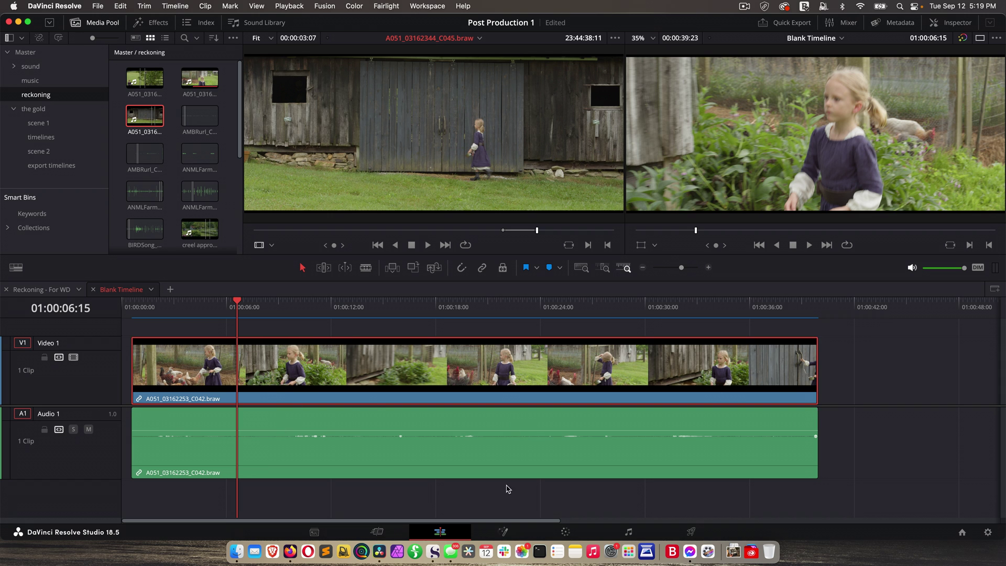
Overwrite the barn shot, undo it, then insert it at 01:00:06 instead
left_click_drag(447, 142, 981, 100)
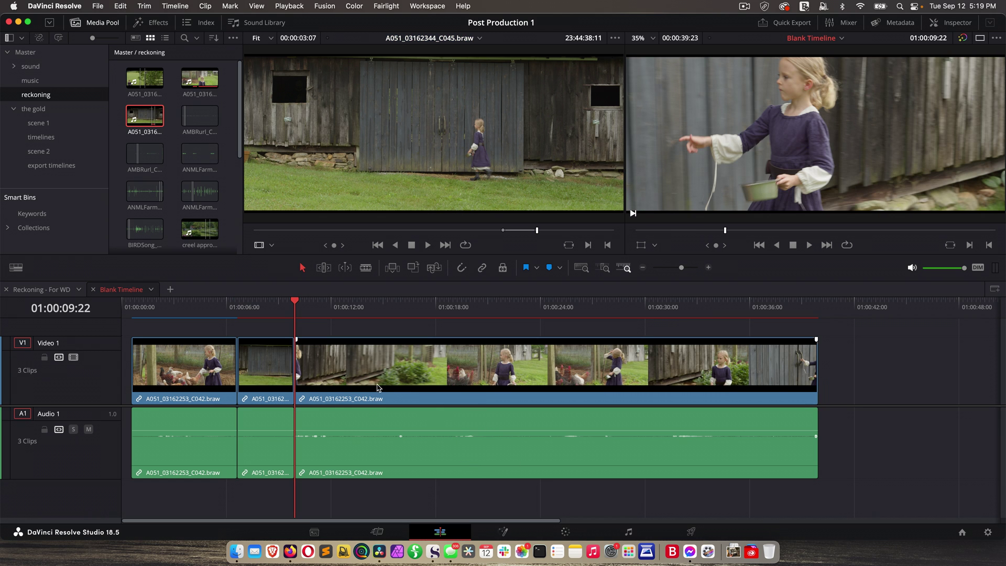
key("super+z")
left_click_drag(456, 118, 985, 83)
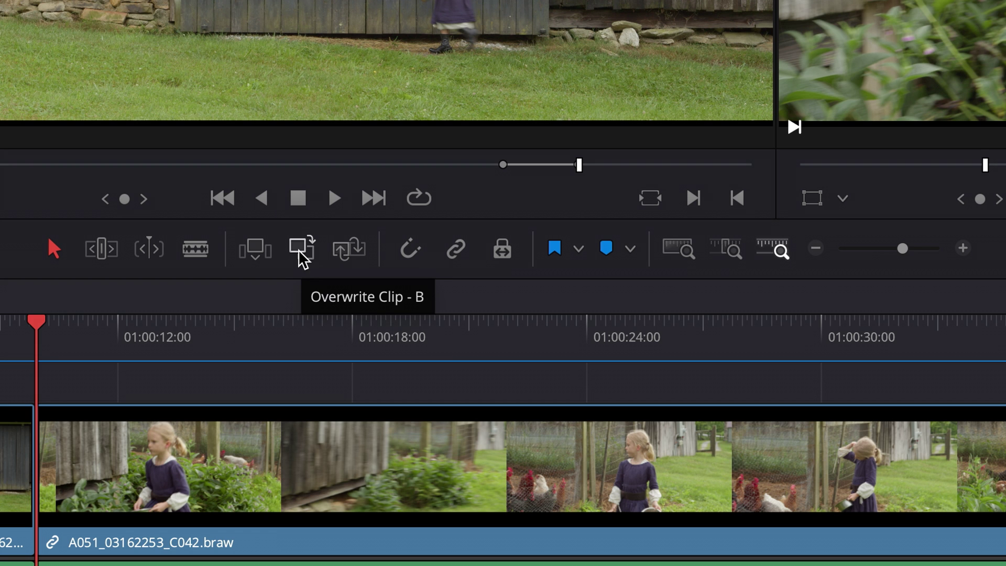
Load orchard clip A051_03162130_C030 into the source viewer and cue a later frame
left_click(303, 257)
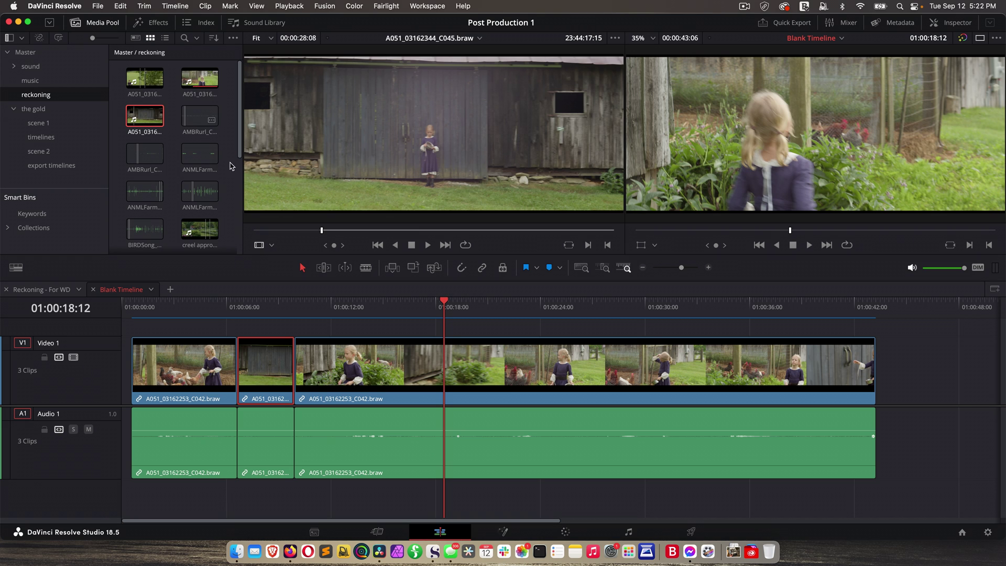
left_click(145, 78)
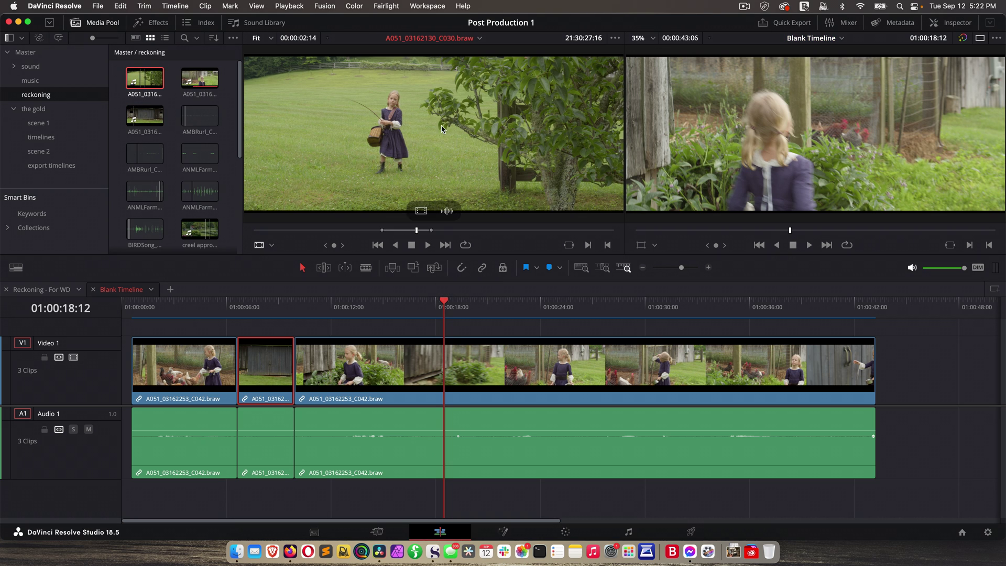
left_click(189, 307)
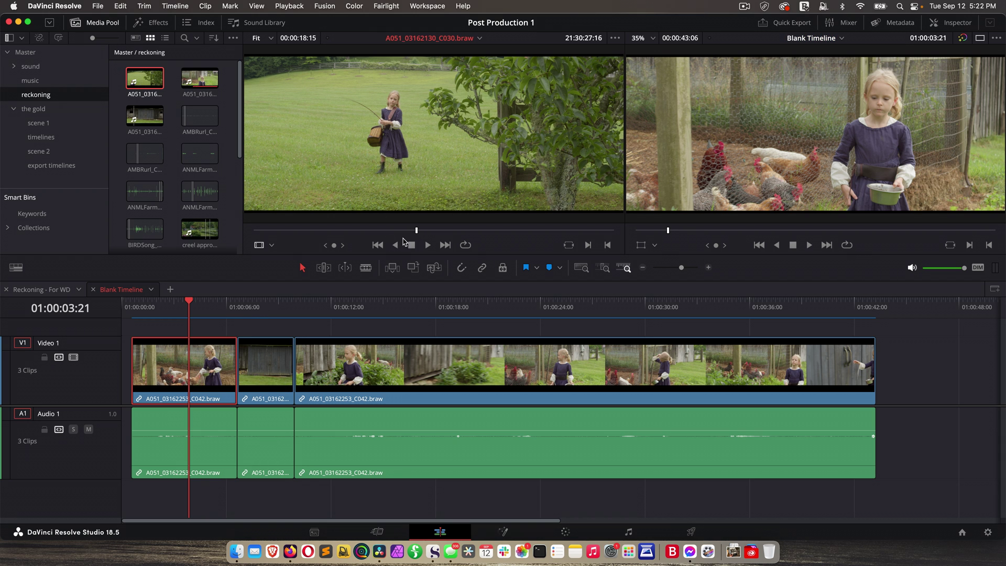
left_click(363, 230)
key("space")
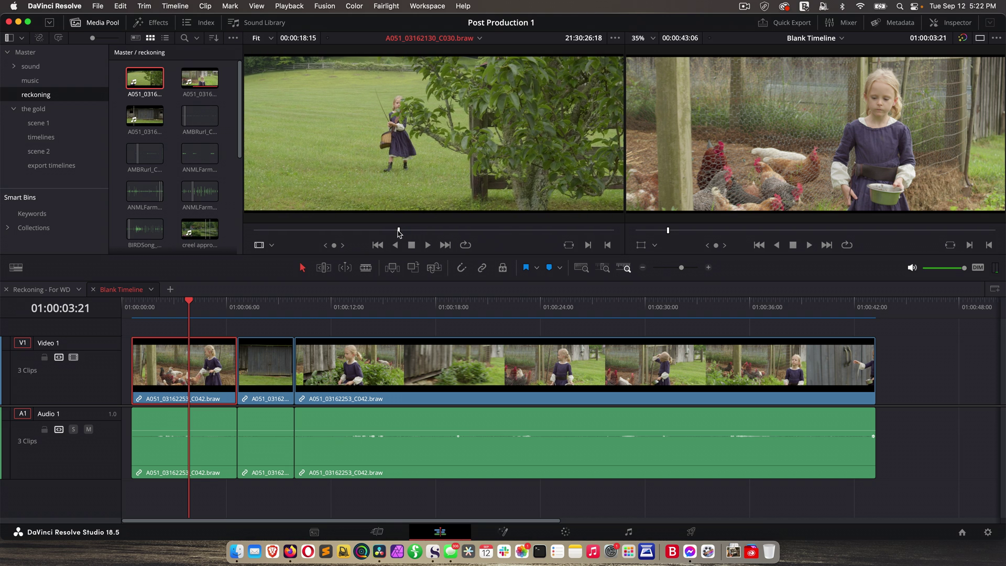
Replace part of the third C042 clip with the orchard shot, leaving four timeline clips
left_click(259, 307)
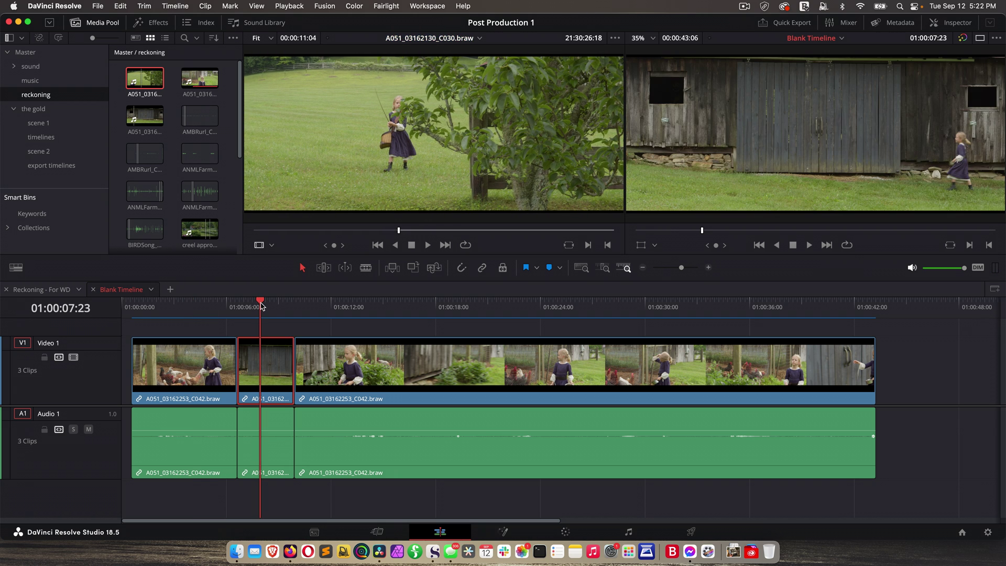
left_click_drag(390, 149, 996, 114)
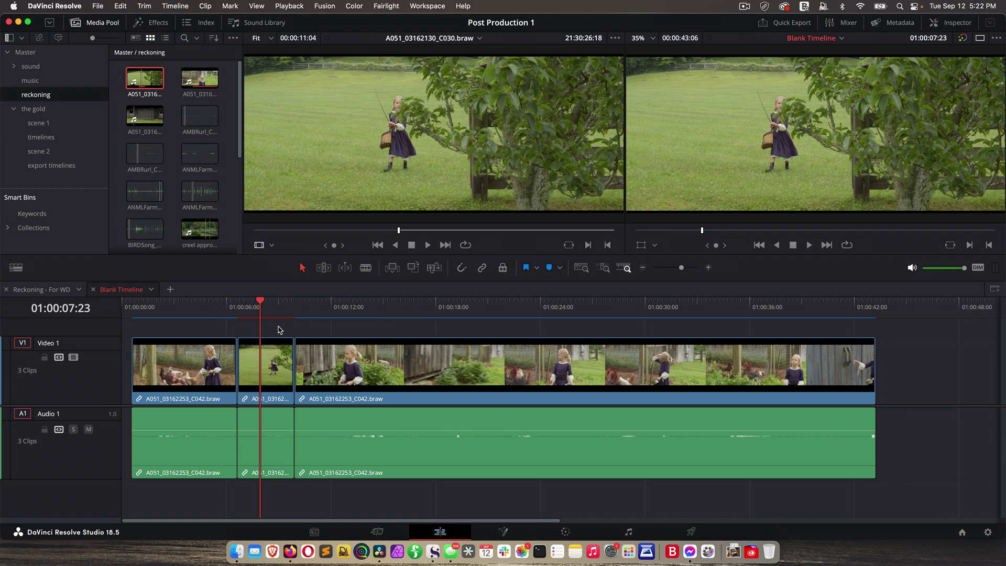
left_click(378, 310)
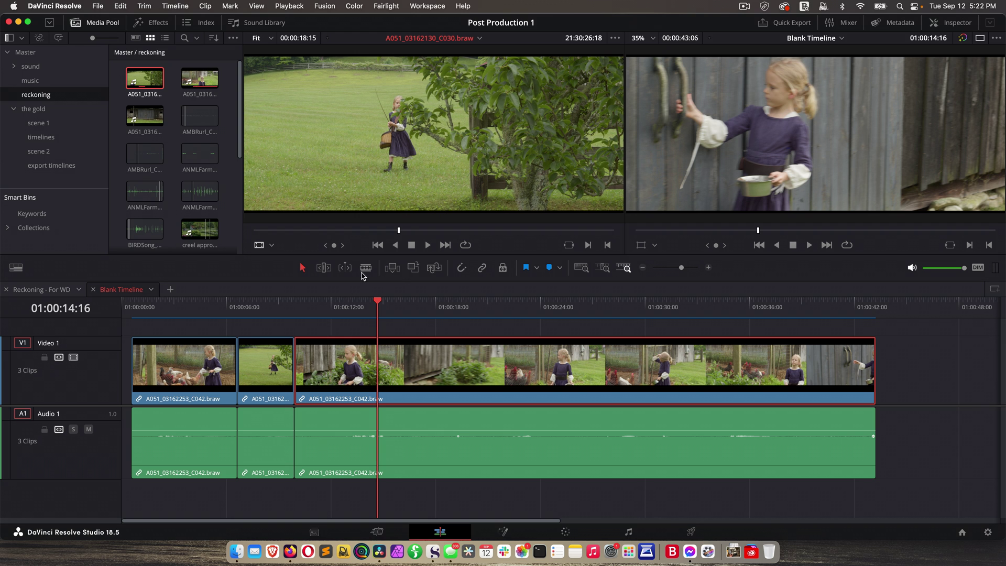
left_click(434, 268)
left_click_drag(297, 315, 559, 329)
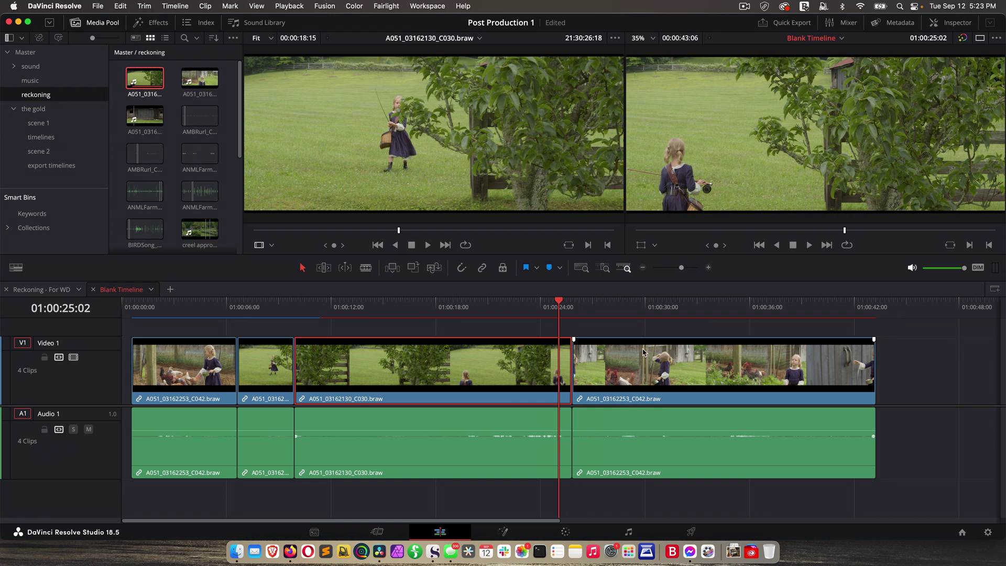
left_click(425, 328)
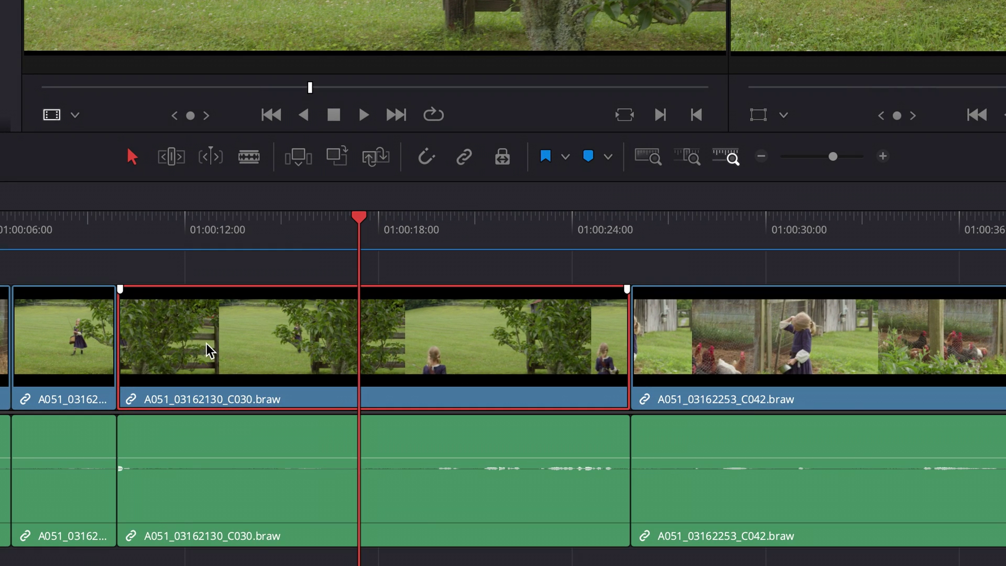
Slide C030's video against its audio to show +00:01 / -00:01 sync offsets, and extend the last C042 clip's head
left_click_drag(210, 351, 300, 340)
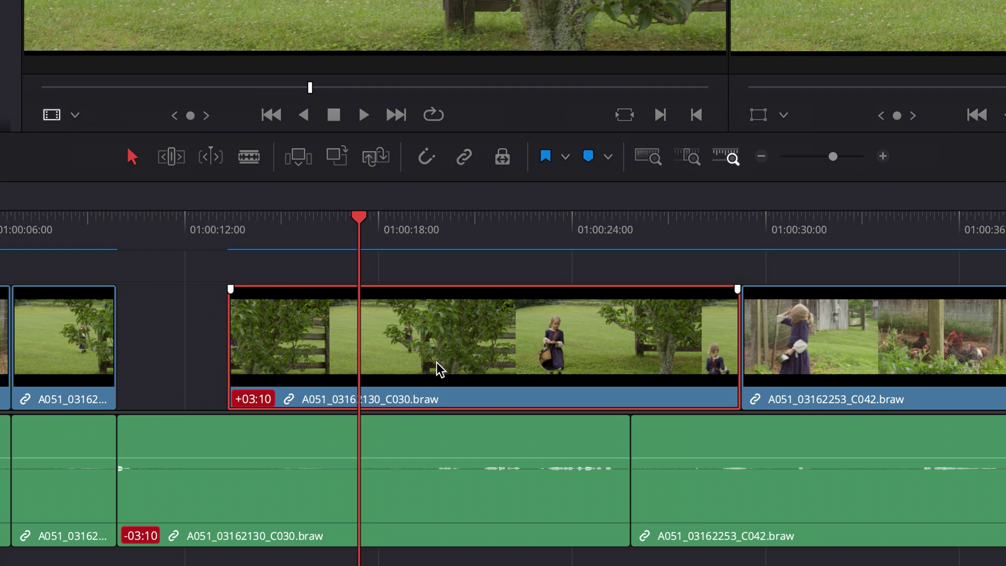
left_click_drag(438, 371, 357, 376)
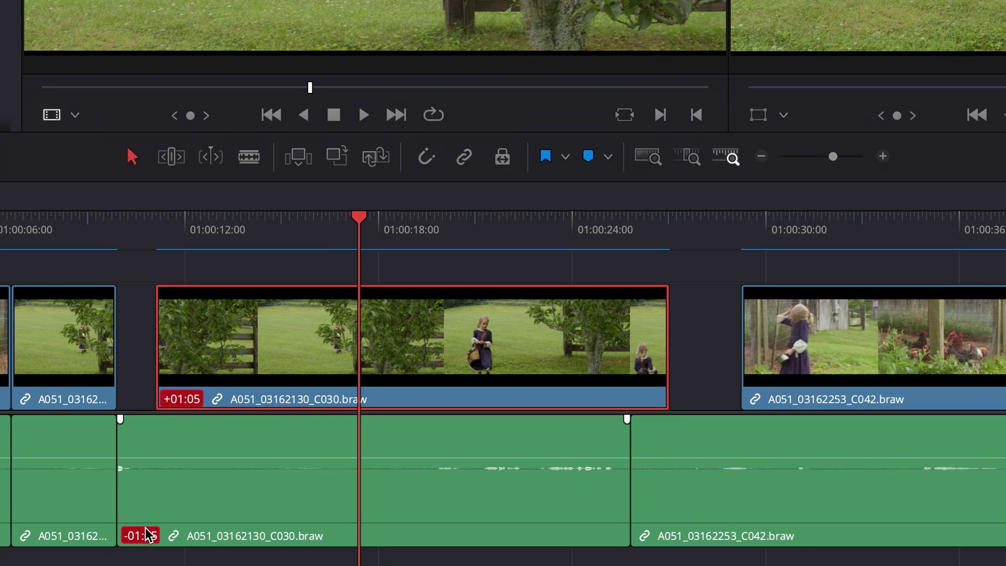
left_click_drag(281, 348, 241, 349)
left_click_drag(243, 347, 242, 346)
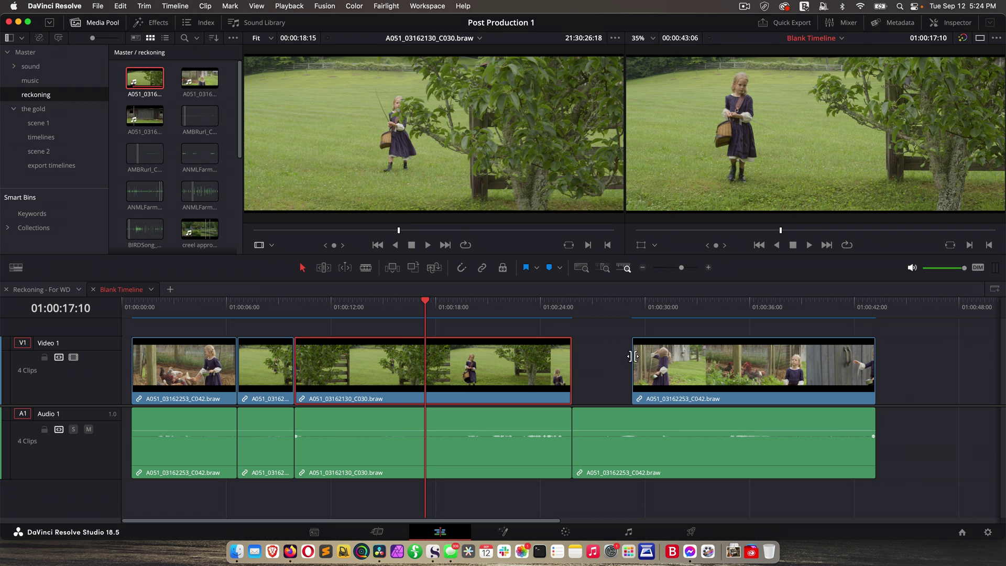
left_click_drag(462, 368, 510, 374)
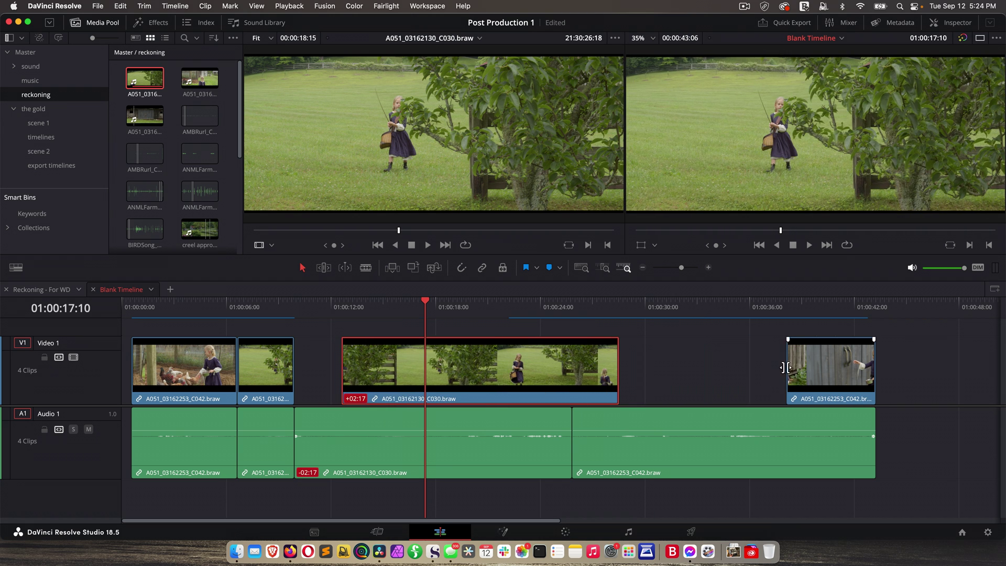
left_click_drag(787, 367, 621, 367)
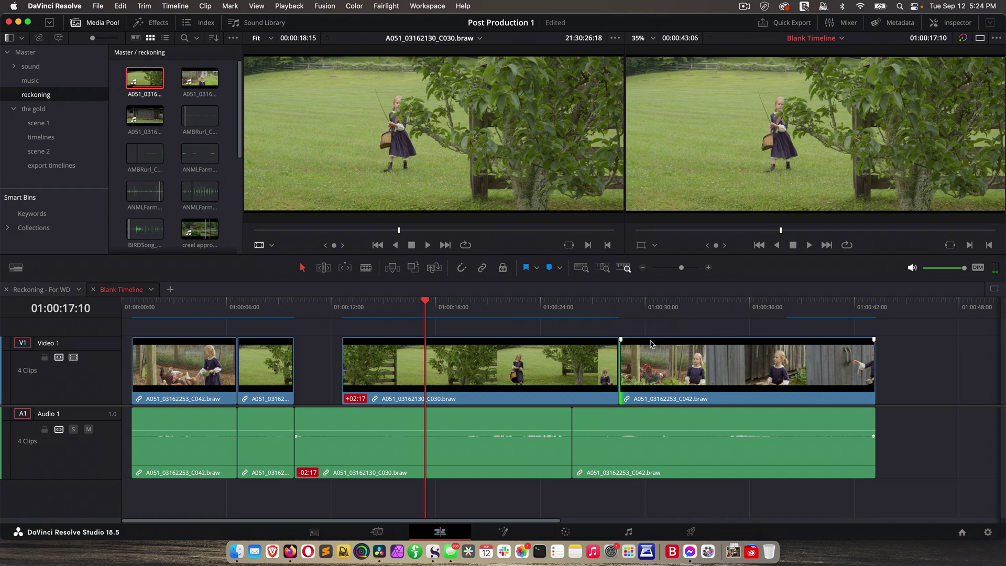
left_click_drag(484, 374, 445, 372)
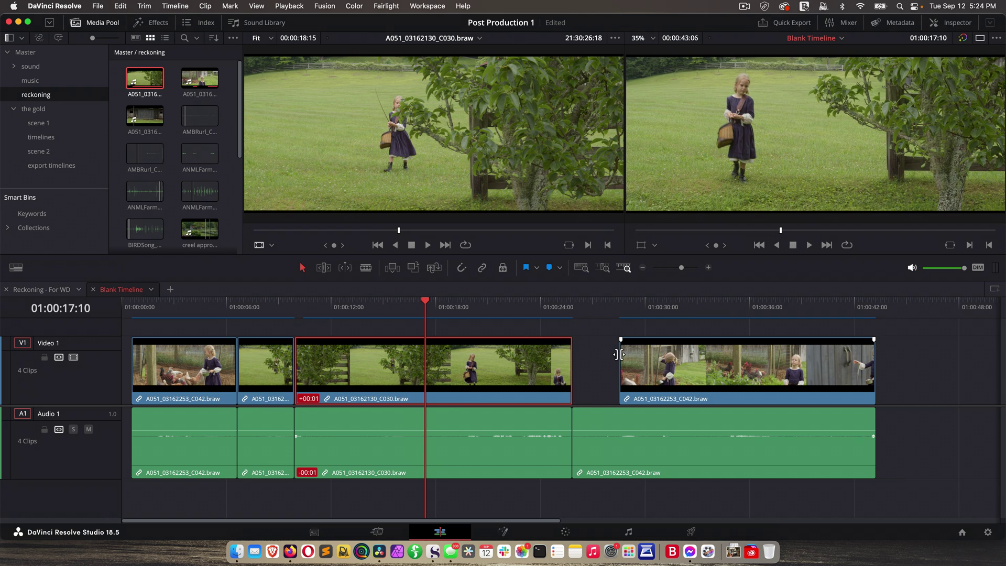
Close the gap before the last C042 clip and select the first C042 clip with its audio
left_click_drag(619, 354, 574, 354)
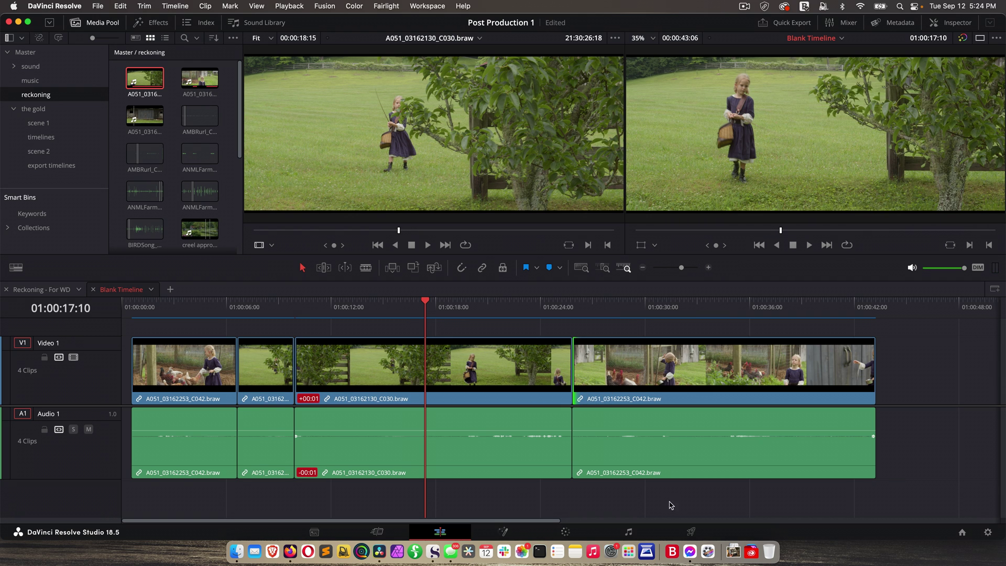
left_click(181, 503)
left_click(180, 469)
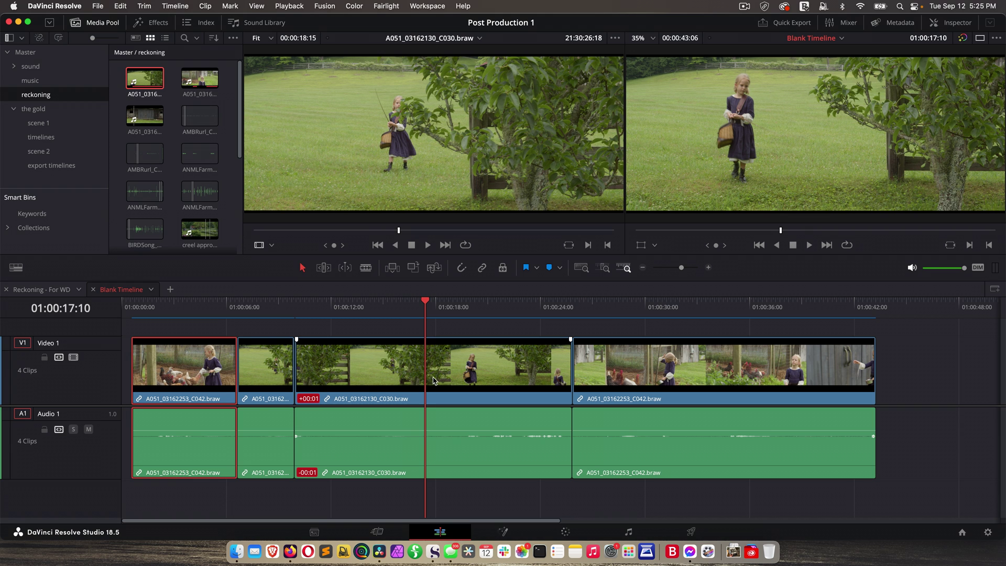
Paste-insert a copy of C042 at the start of the last clip, undoing a trial split
left_click(605, 316)
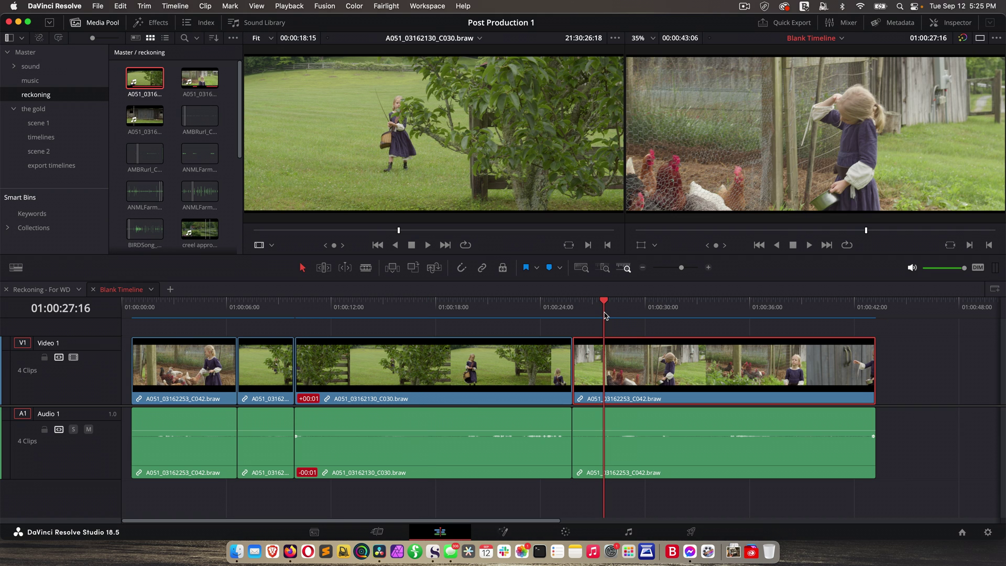
key("Up")
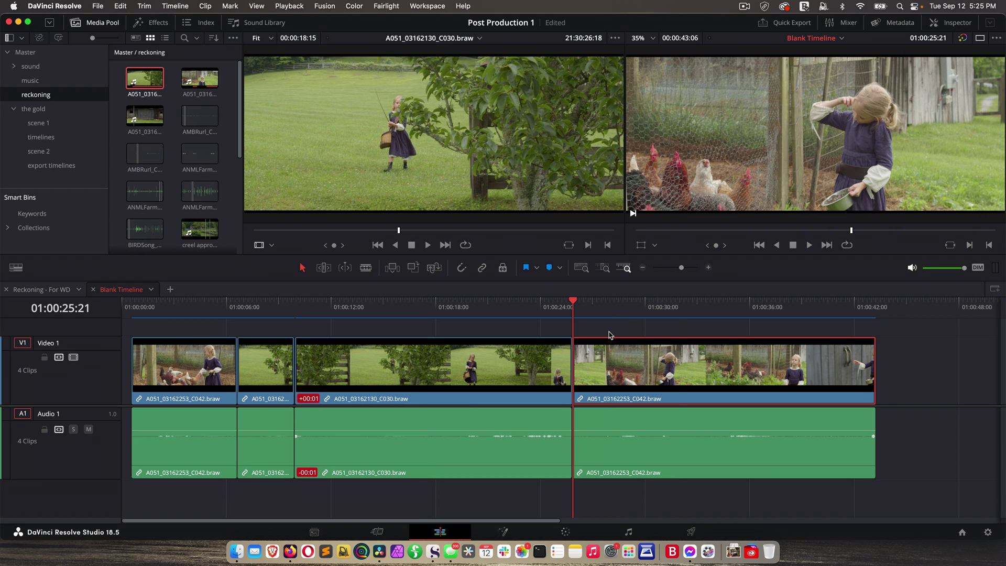
key("super+b")
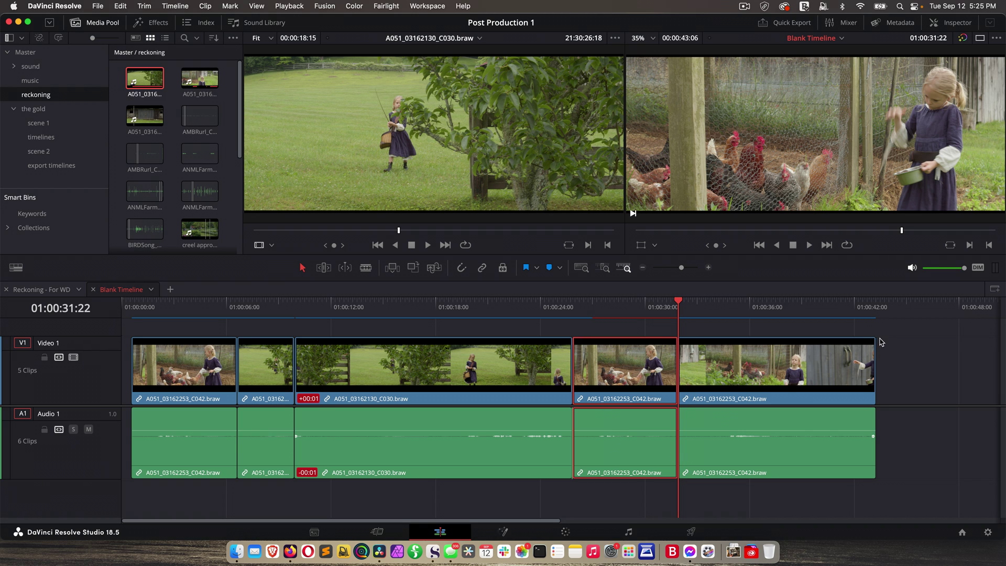
key("super+z")
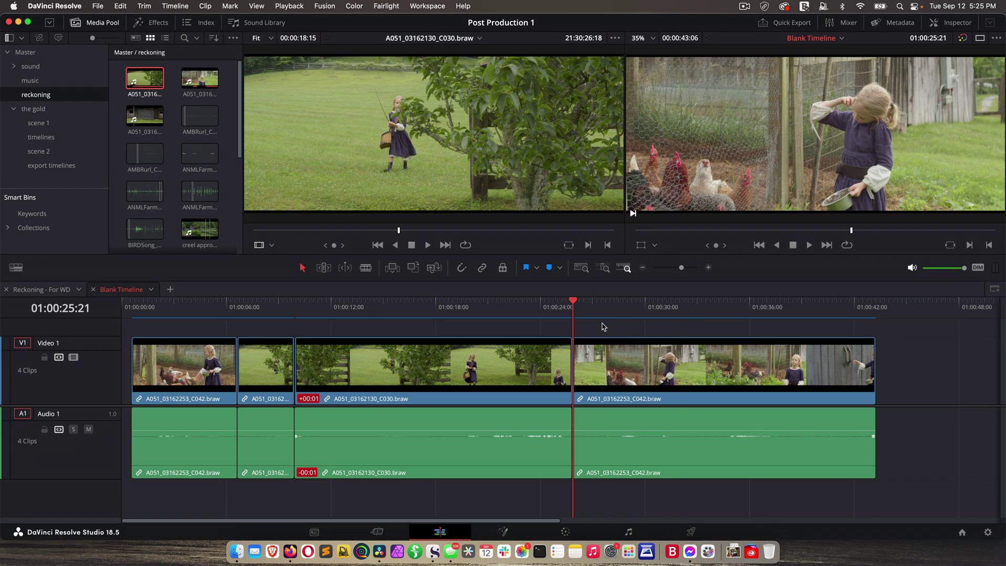
key("super+shift+v")
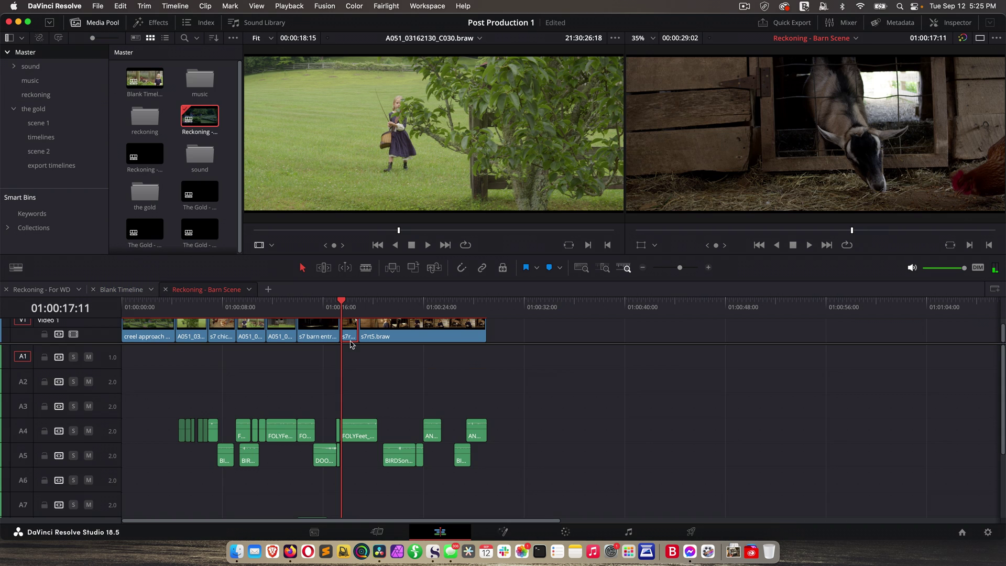
Copy all Reckoning - Barn Scene clips and paste-insert them into Blank Timeline at 01:00:25:21
mouse_move(355, 361)
left_mouse_down()
mouse_move(355, 390)
mouse_move(367, 360)
left_mouse_up()
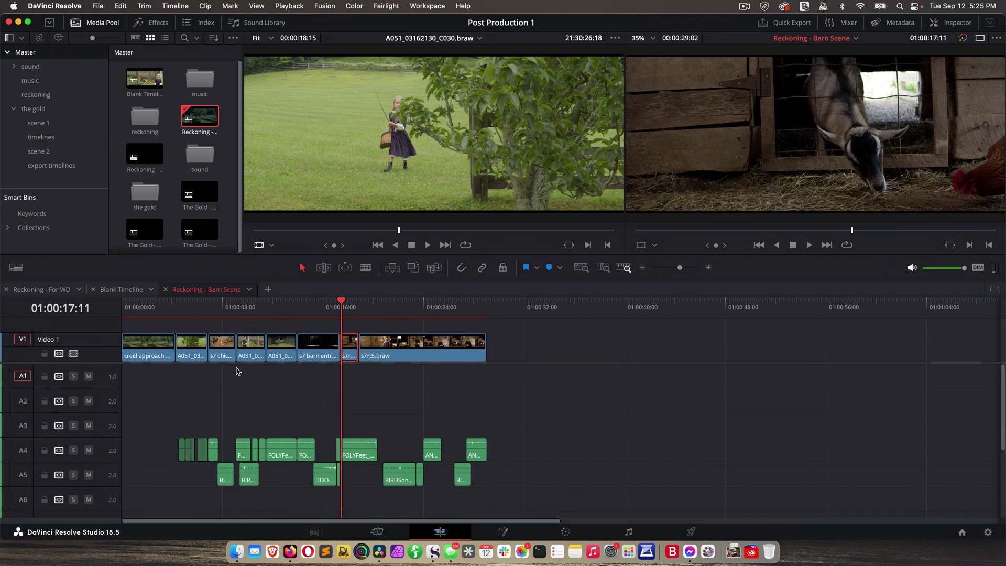
left_click_drag(522, 331, 182, 507)
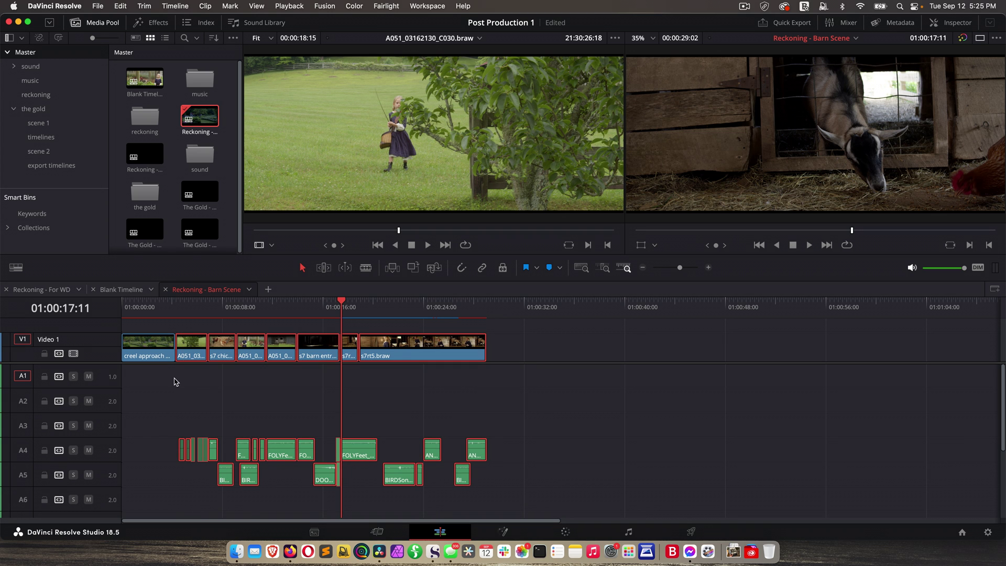
left_click(118, 292)
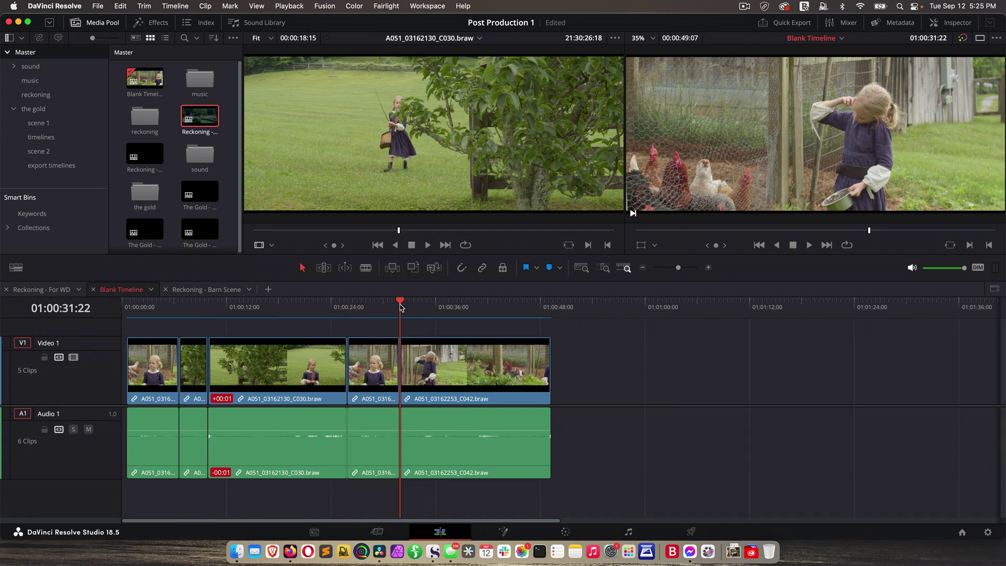
key("Up")
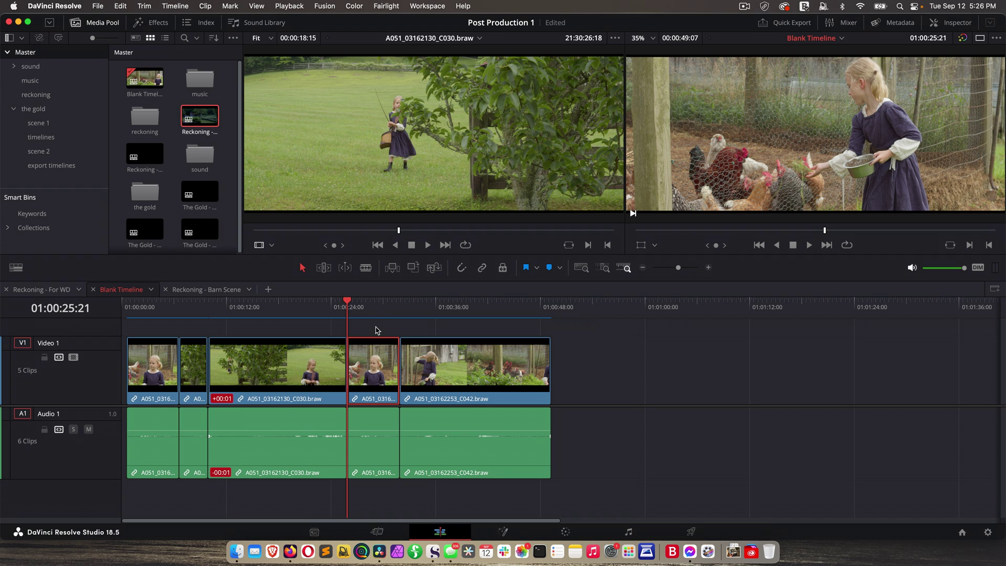
key("super+shift+v")
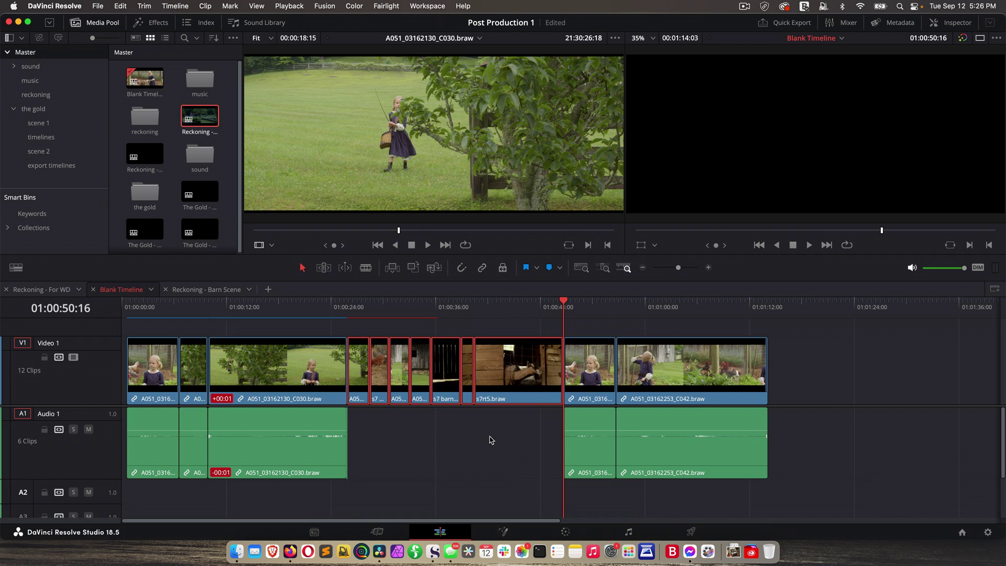
scroll(476, 446, "down", 3)
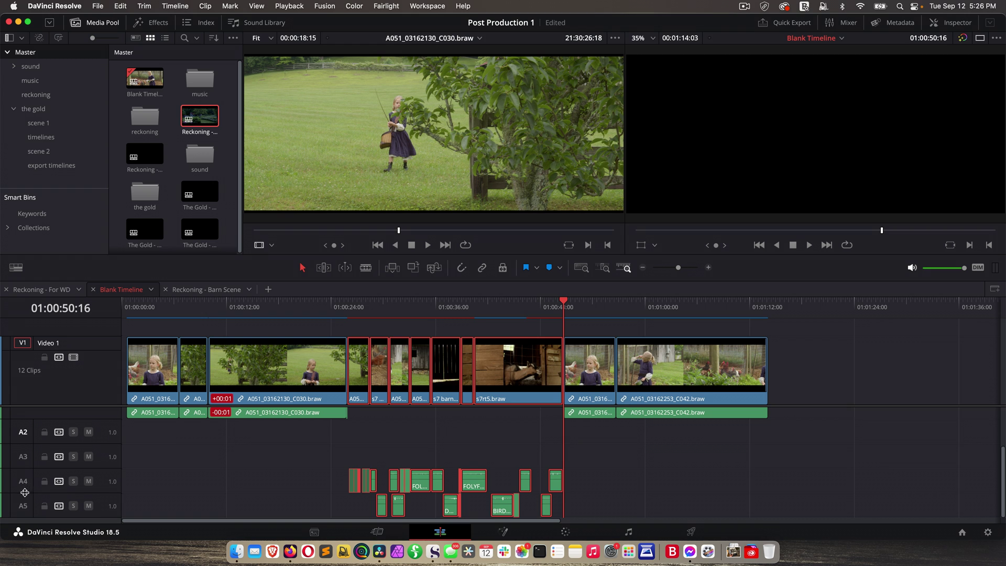
scroll(303, 467, "up", 3)
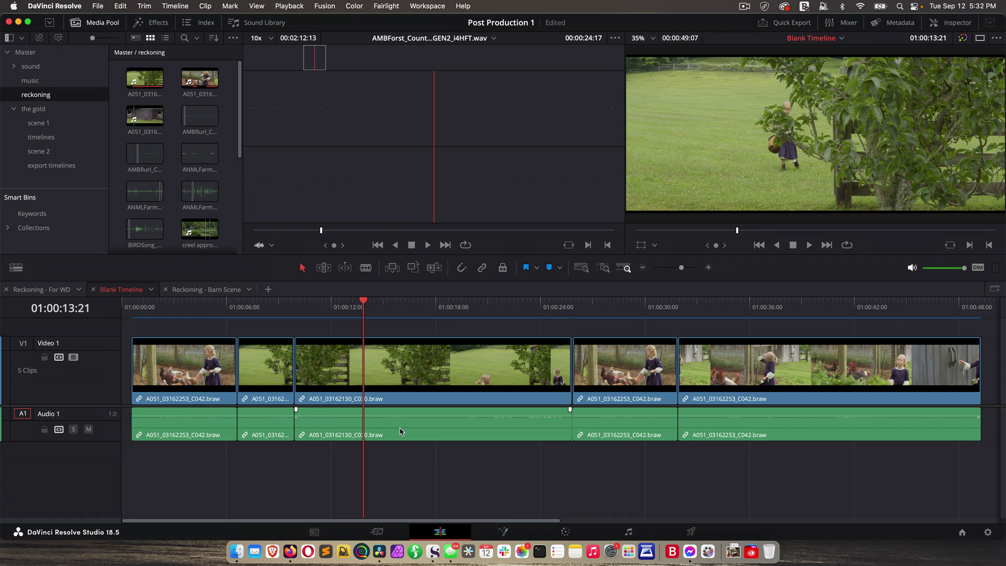
left_click(280, 375)
key("BackSpace")
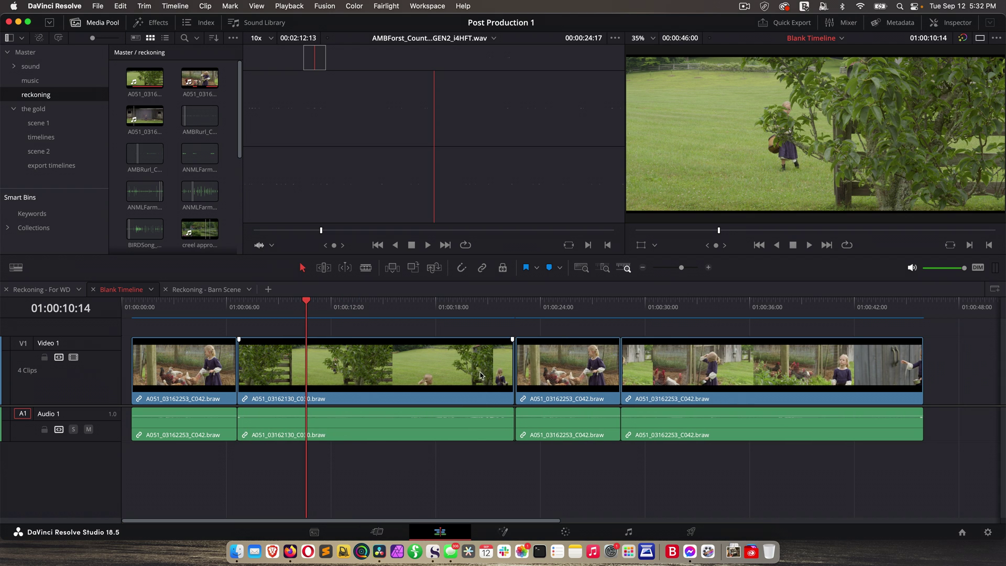
key("super+z")
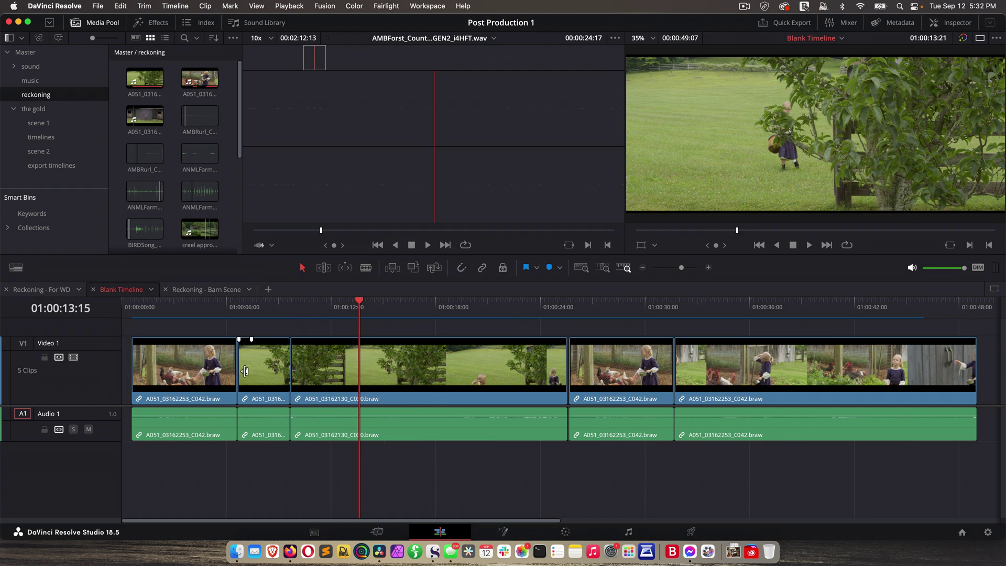
left_click(260, 435)
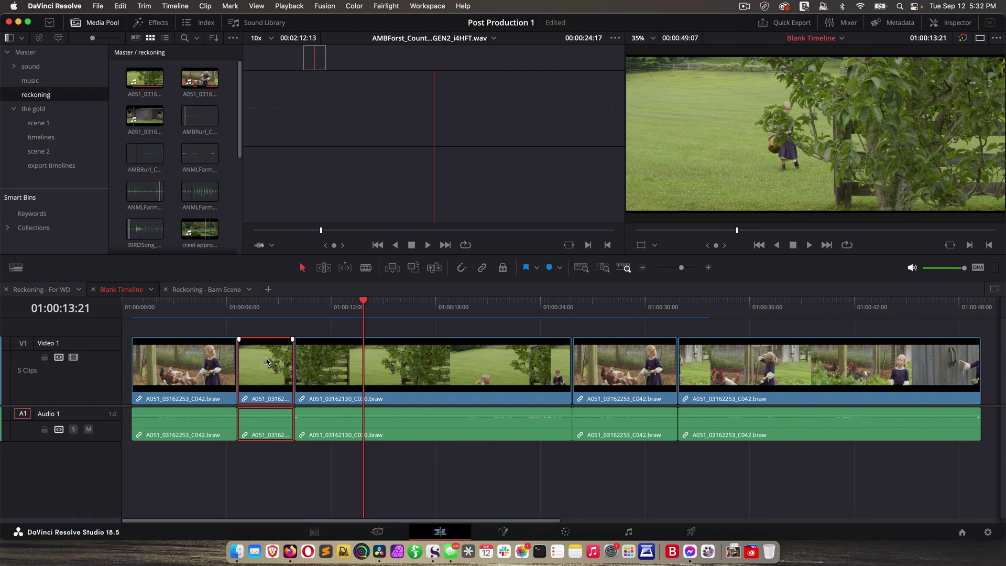
key("BackSpace")
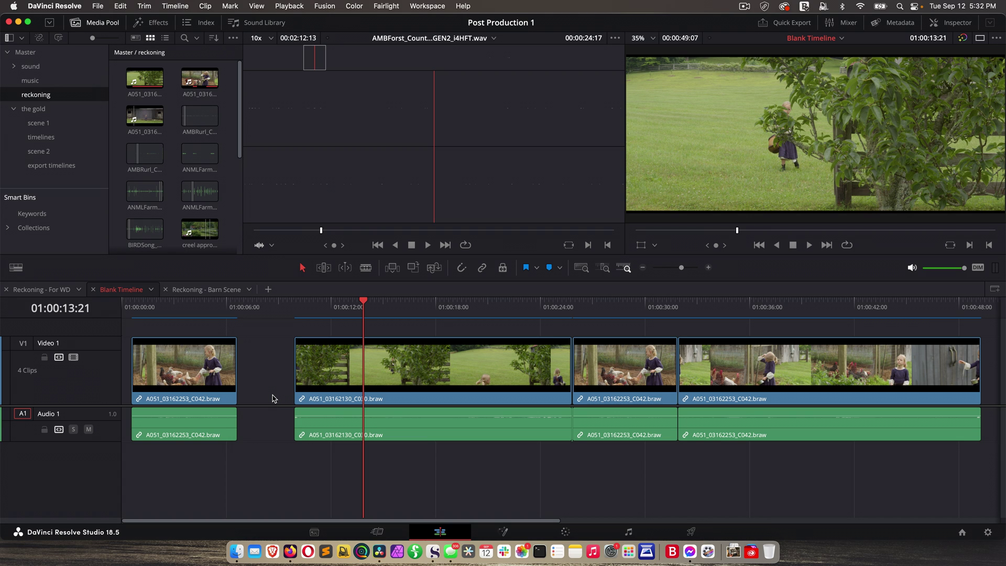
key("super+z")
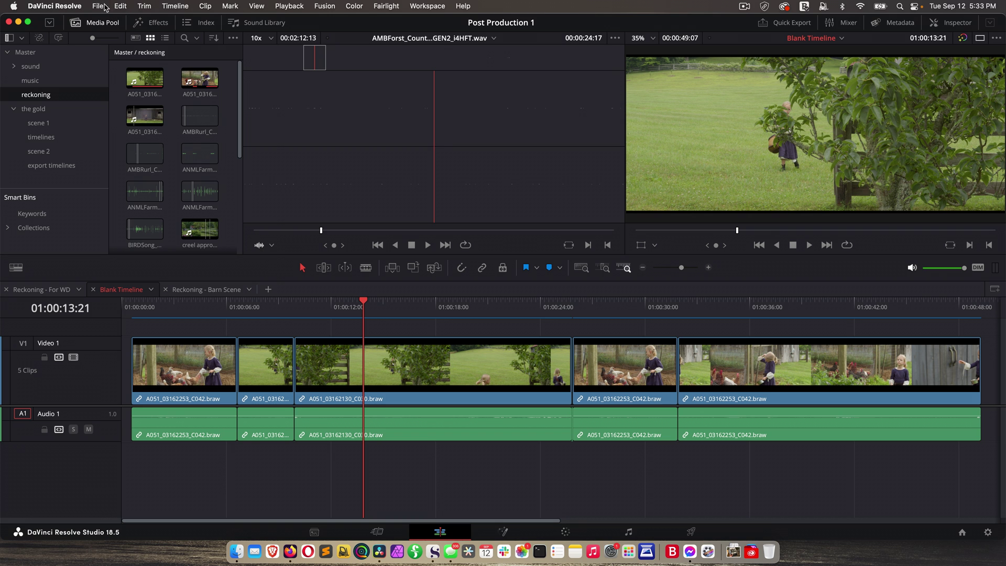
Try Edit > Delete Selected on the clip, which leaves a gap, then undo it
left_click(122, 7)
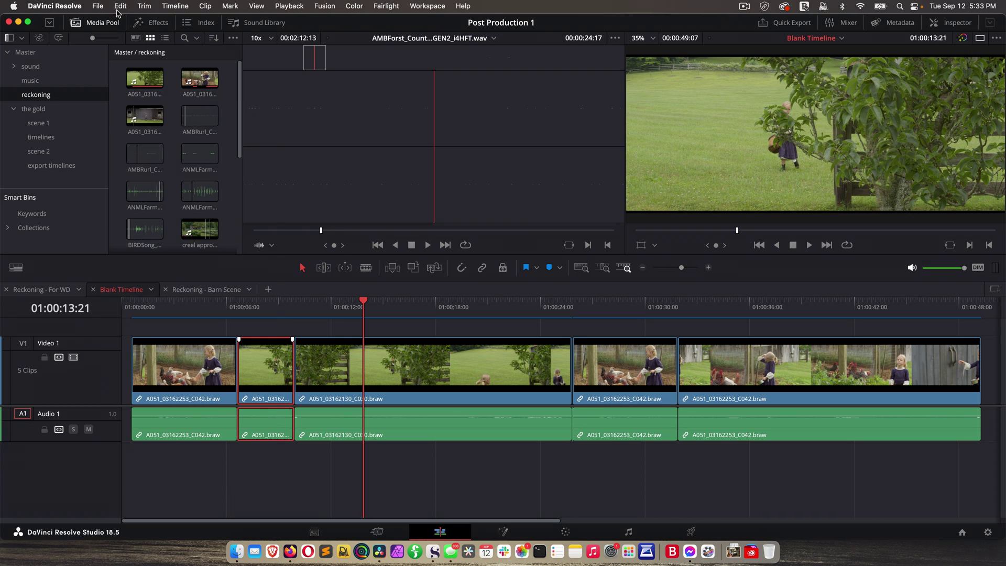
left_click(75, 8)
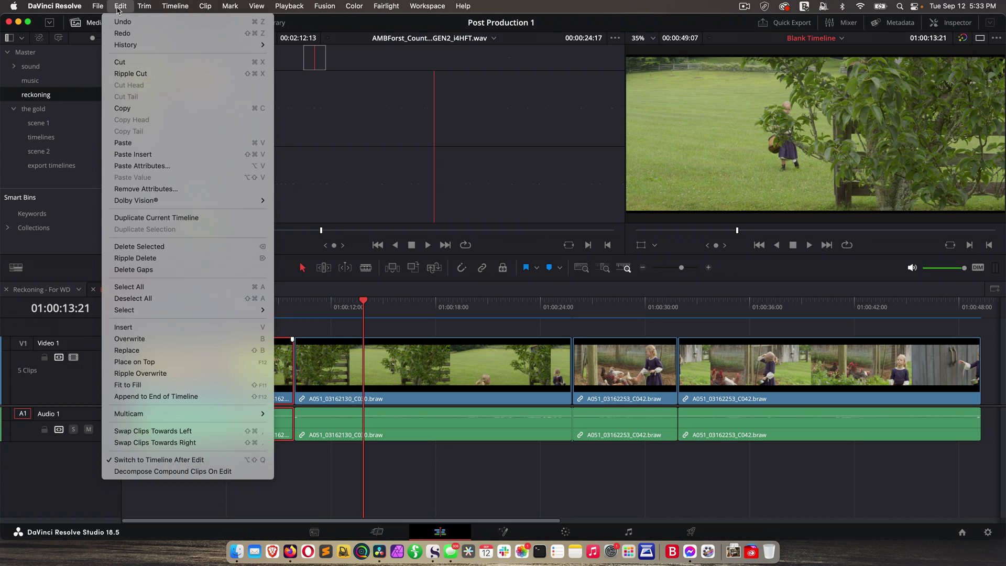
left_click(132, 247)
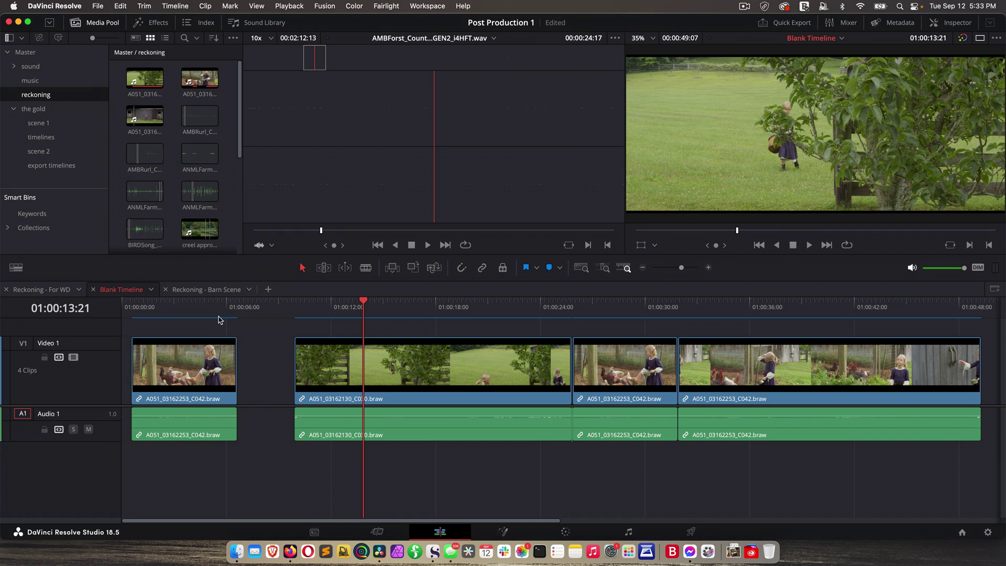
key("super+z")
Ripple delete the short second clip so C030 directly follows the first C042 clip
left_click(271, 425)
left_click(121, 6)
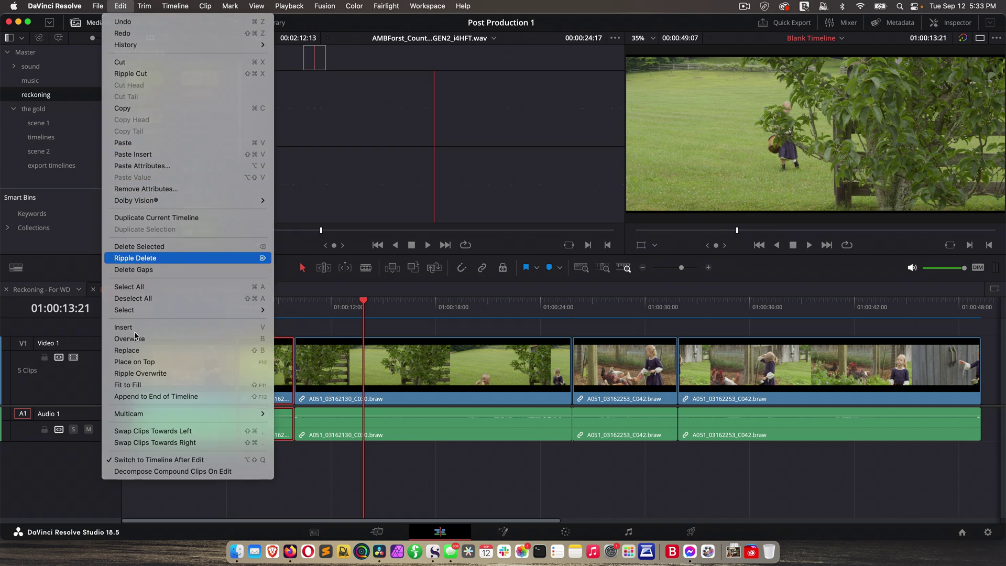
left_click(133, 256)
left_click(697, 401)
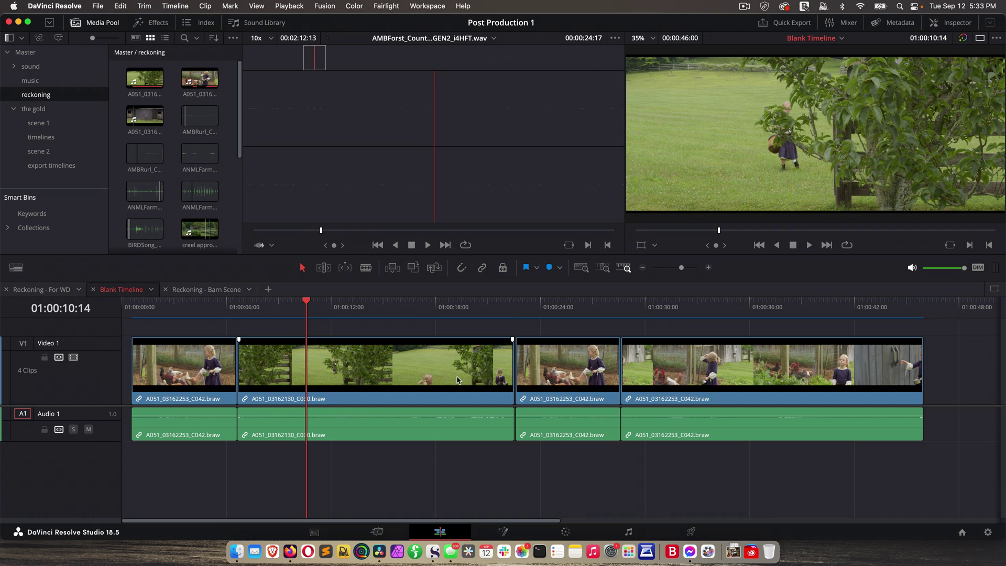
Undo to restore the short second clip and toggle Linked Selection
left_click(354, 466)
key("super+z")
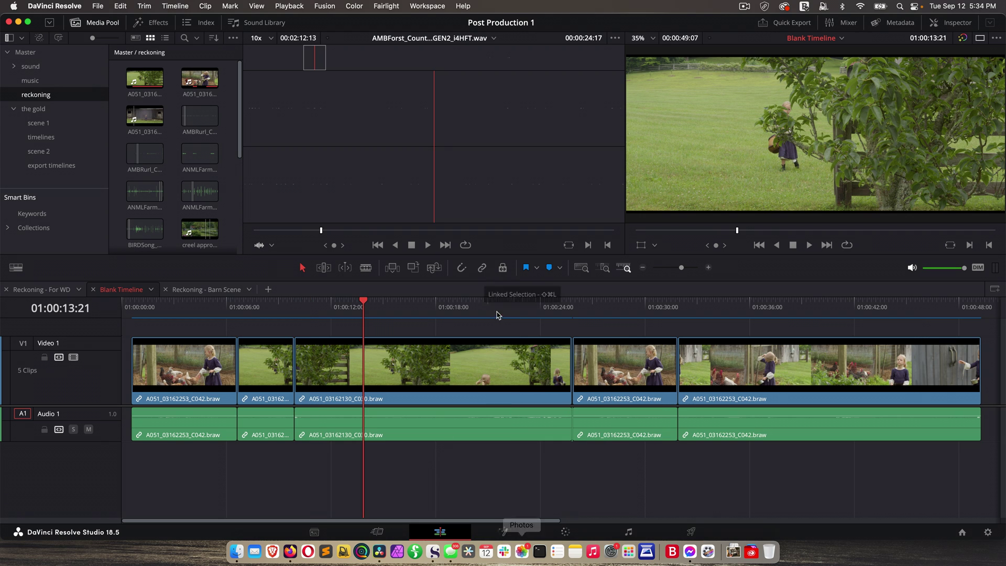
left_click(483, 269)
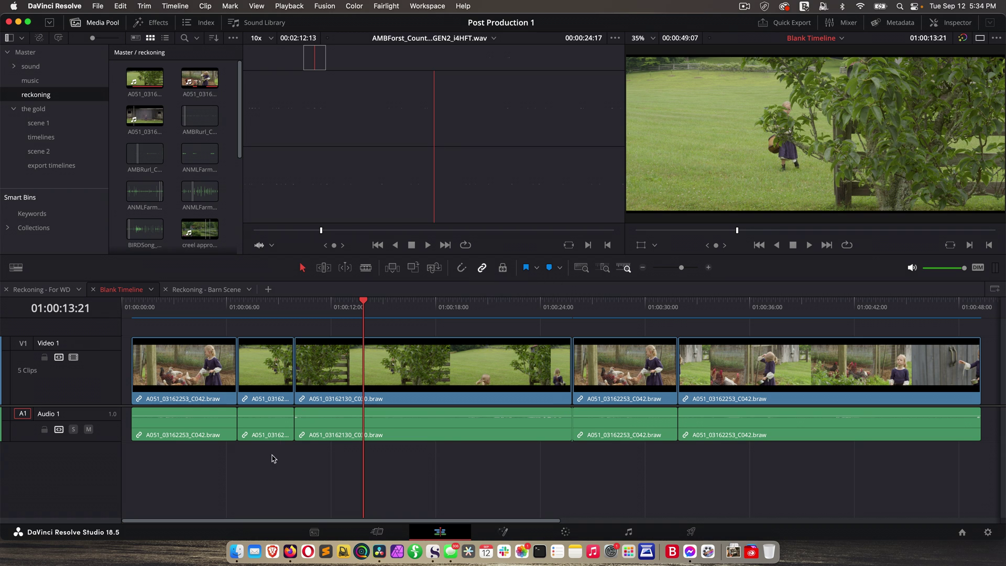
Select the second, third, fourth and fifth clips in turn with linked selection off
left_click(273, 424)
left_click(401, 362)
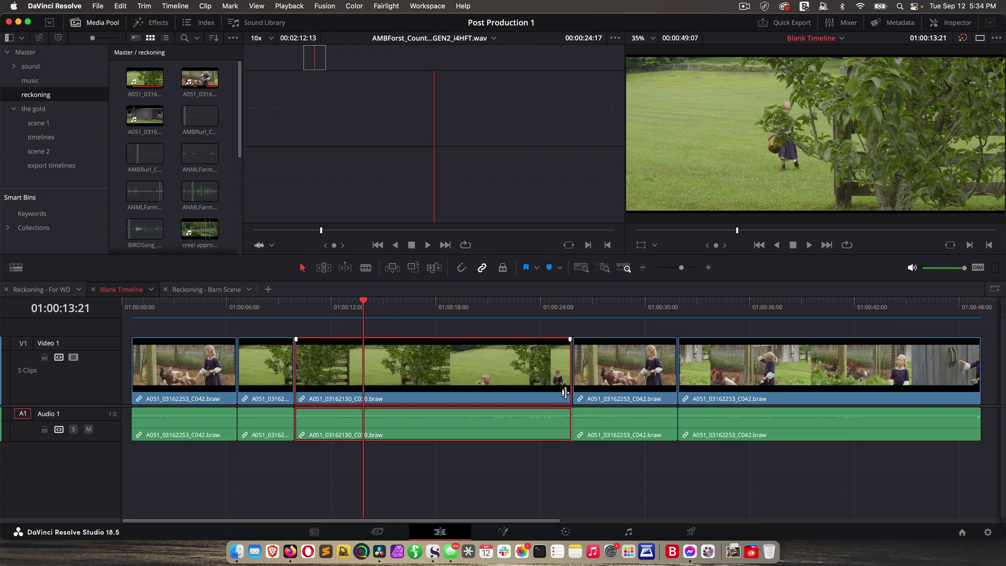
left_click(630, 426)
left_click(724, 369)
left_click(655, 369)
left_click(491, 374)
Ripple delete the third clip, then undo back to the five-clip arrangement
key("shift+BackSpace")
key("super+z")
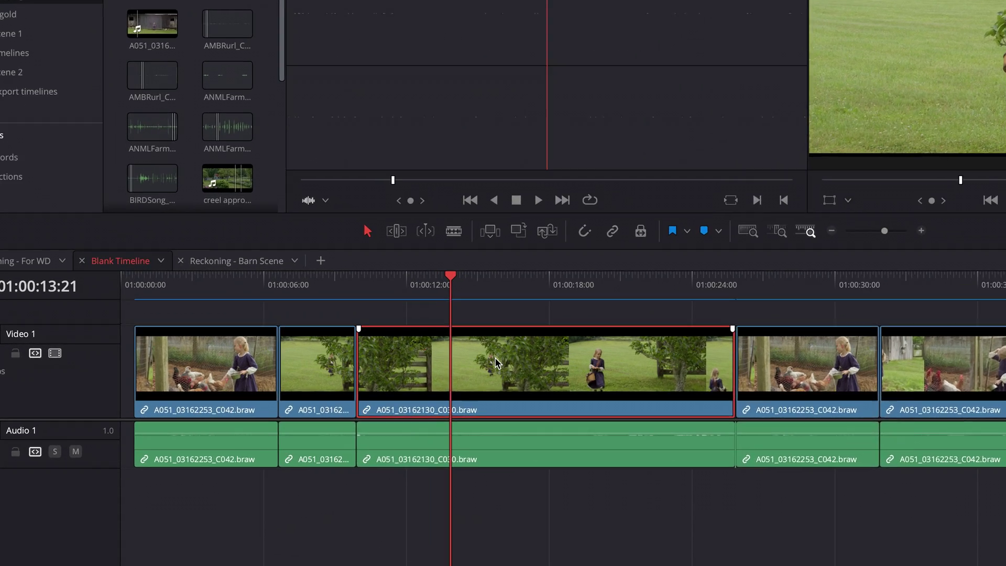
key("super+z")
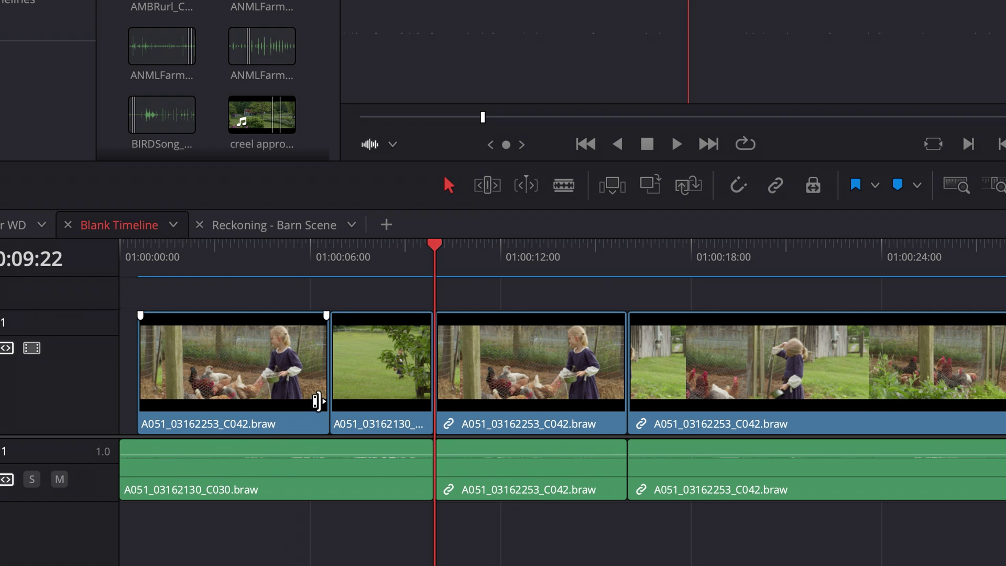
key("ctrl+z")
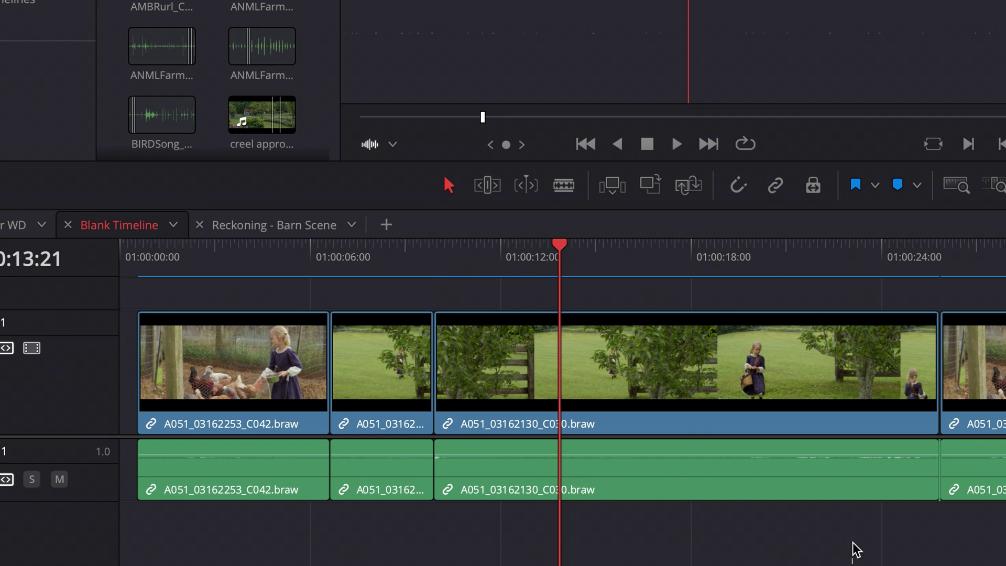
Select the long third clip and cancel the Export Project File dialog
left_click(858, 361)
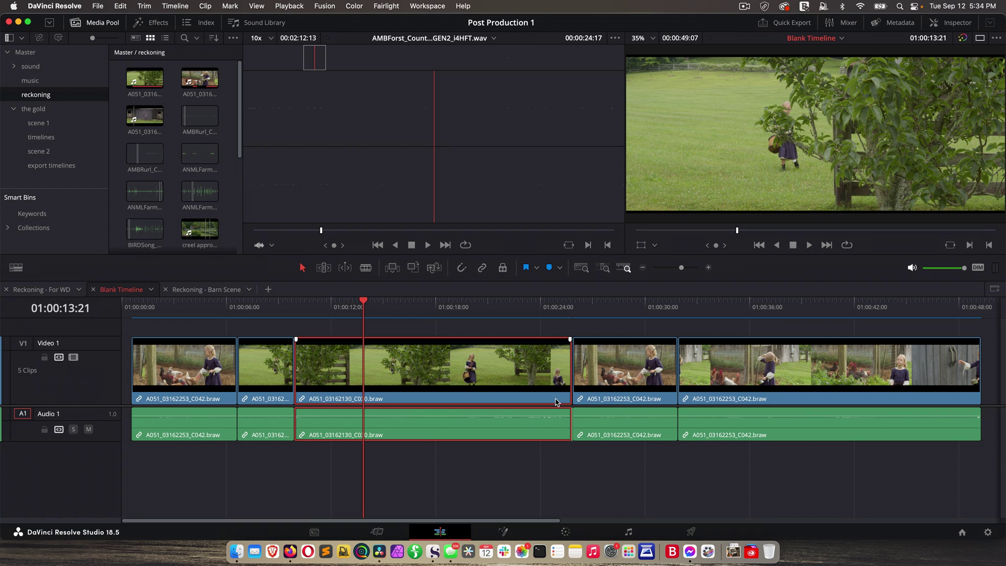
key("super+e")
left_click(683, 404)
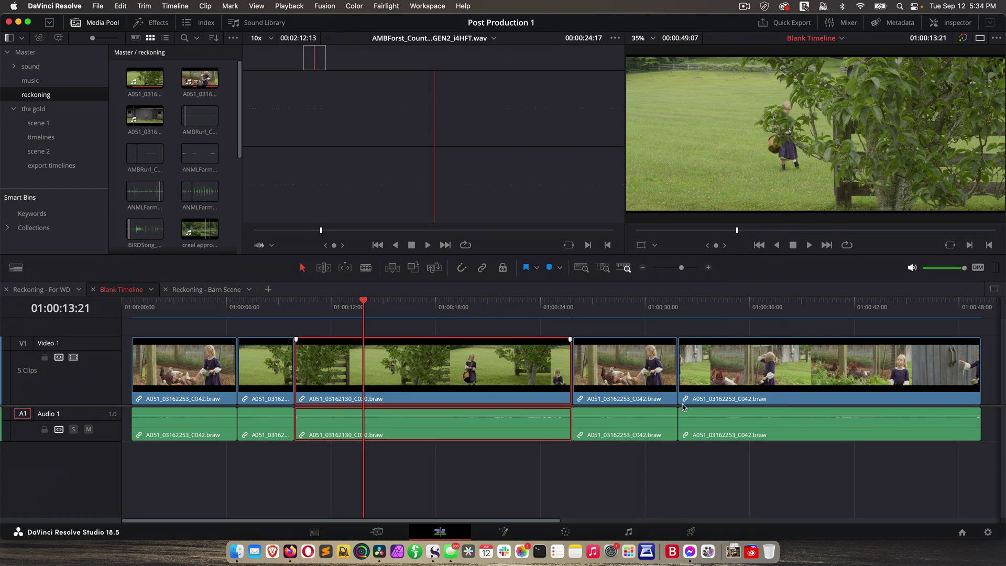